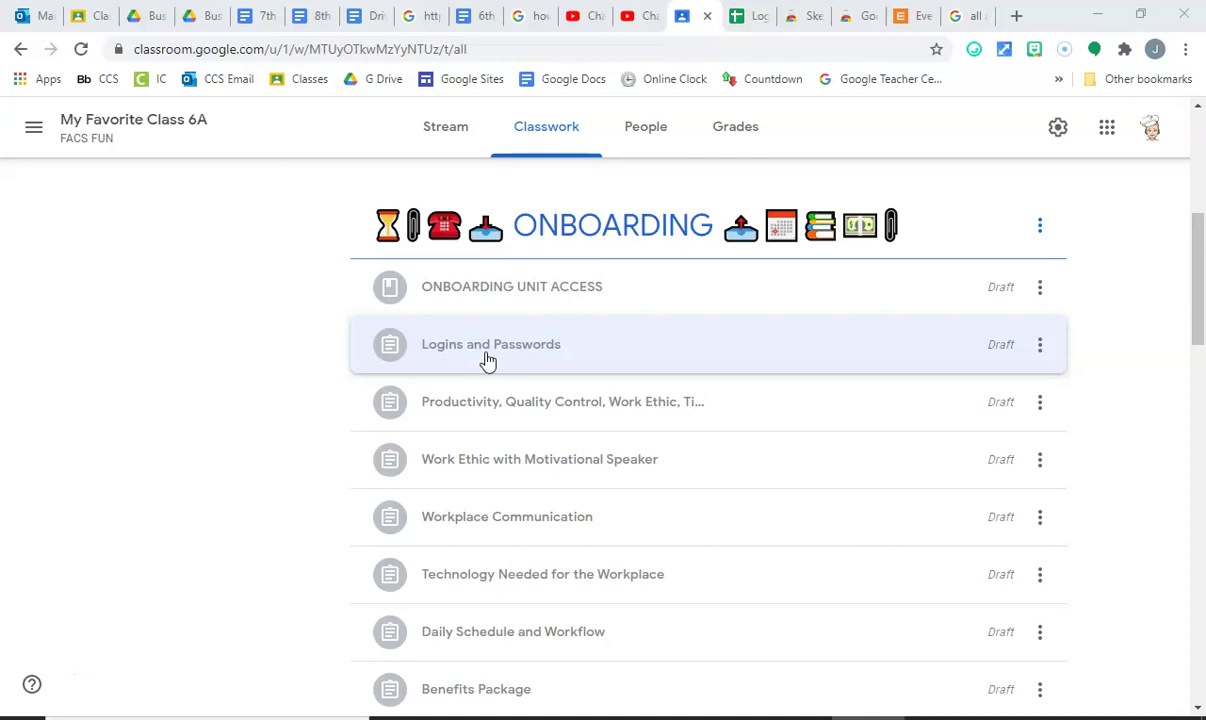
Expand the Logins and Passwords assignment in Classwork to reveal its attached spreadsheet.
left_click(487, 355)
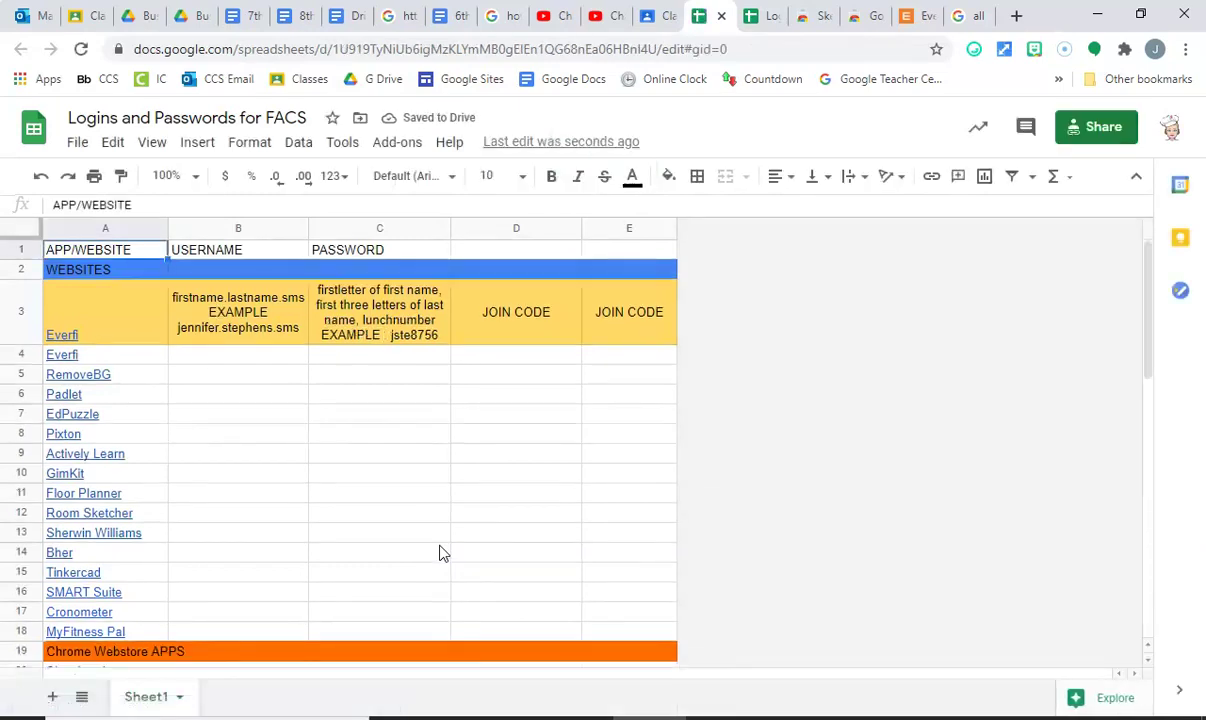
left_click(71, 230)
mouse_move(90, 476)
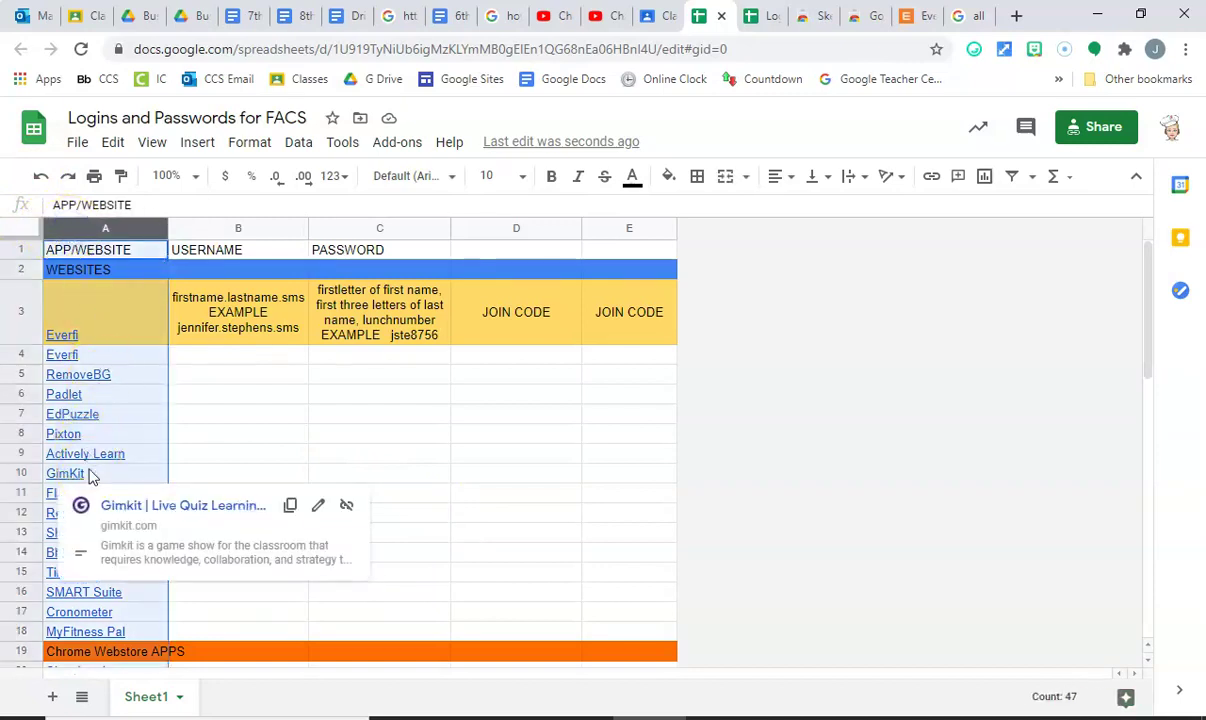
left_click(226, 430)
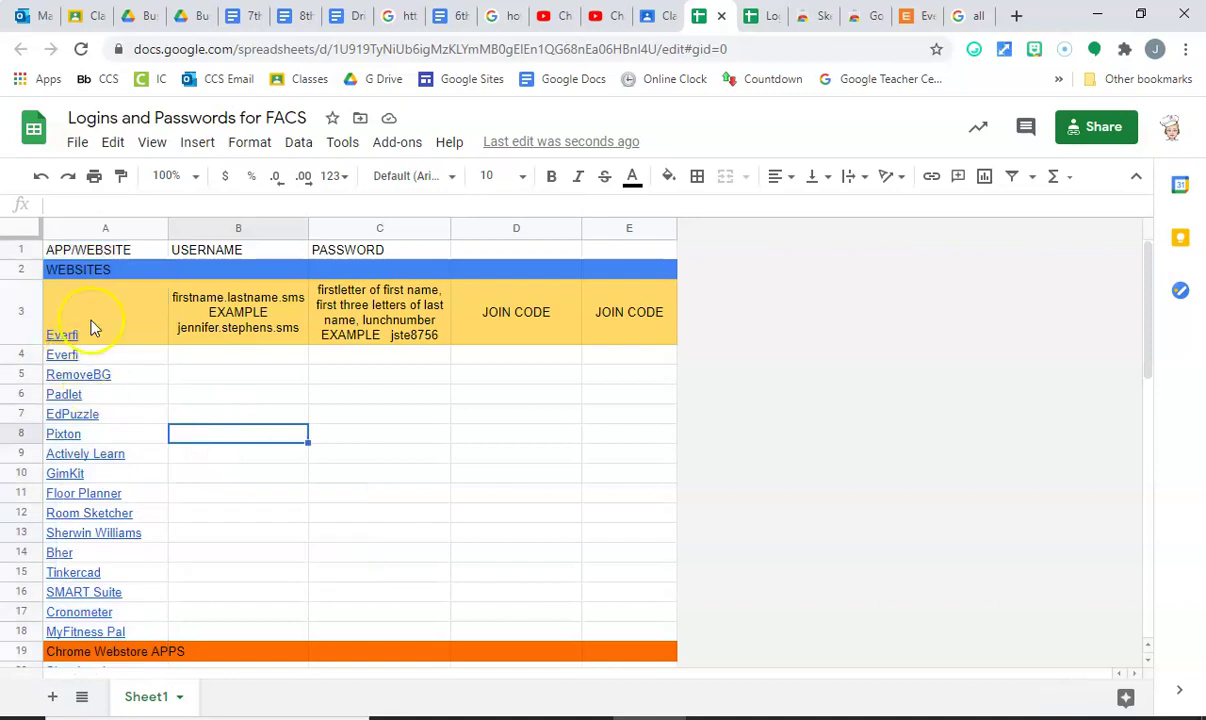
mouse_move(92, 331)
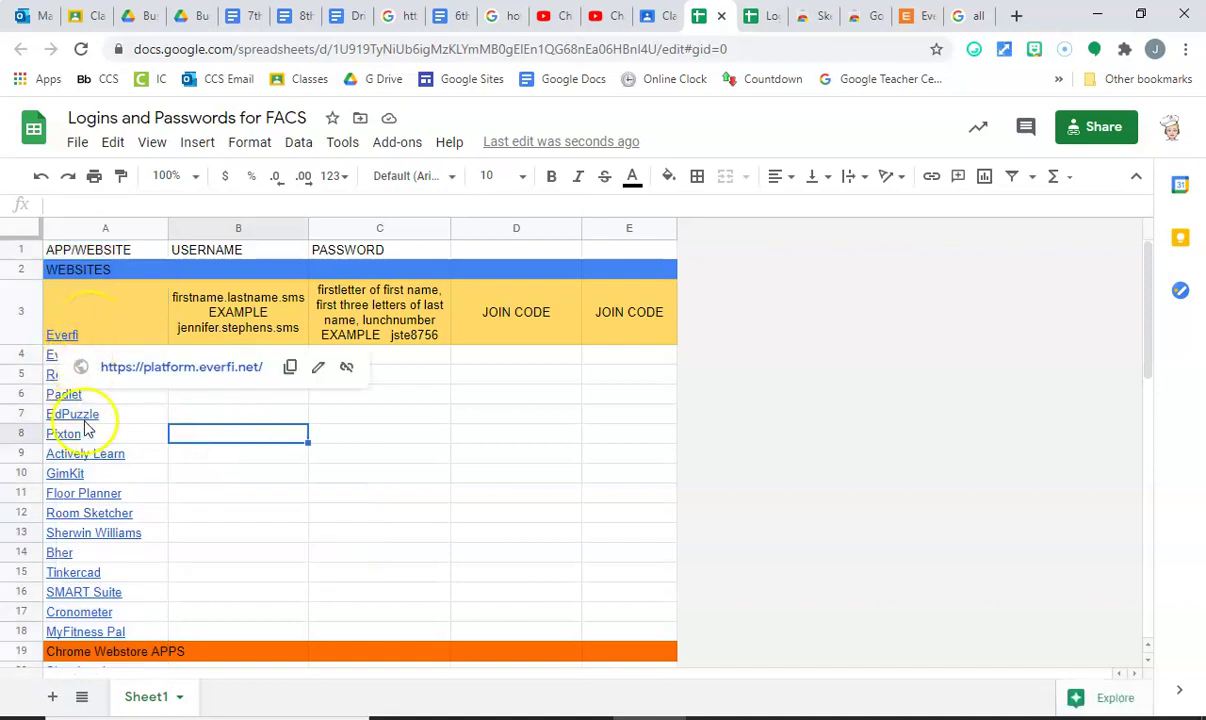
mouse_move(84, 418)
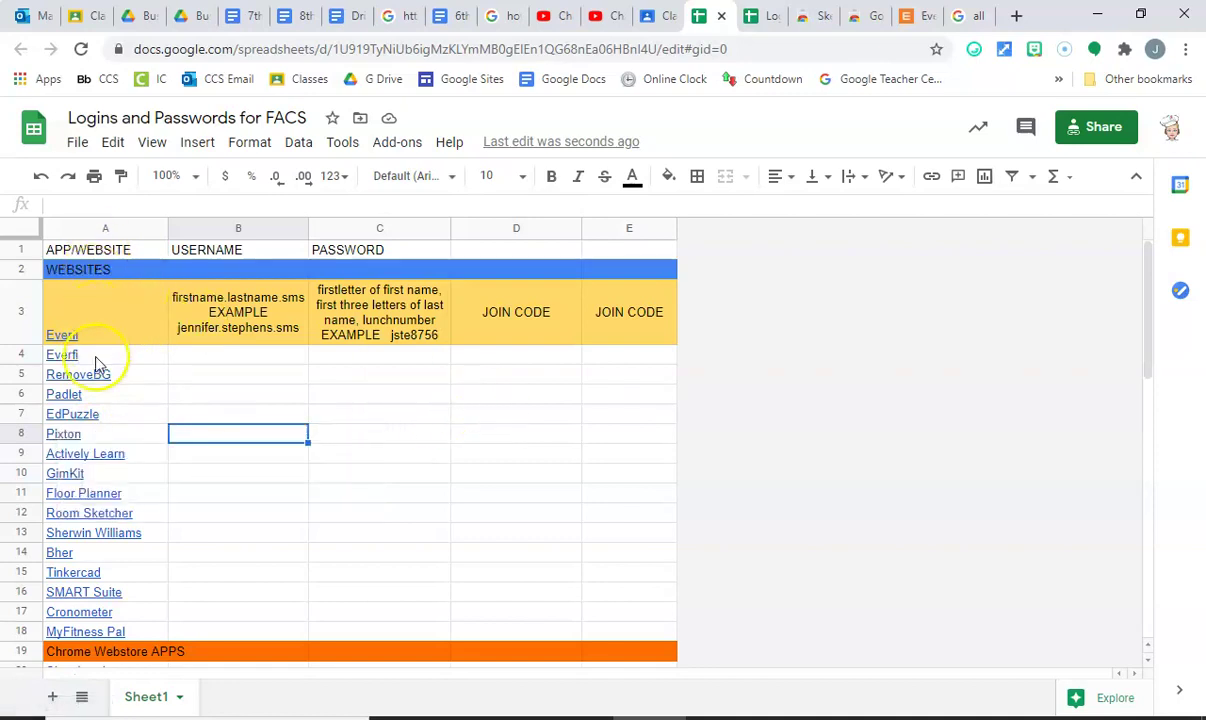
mouse_move(94, 360)
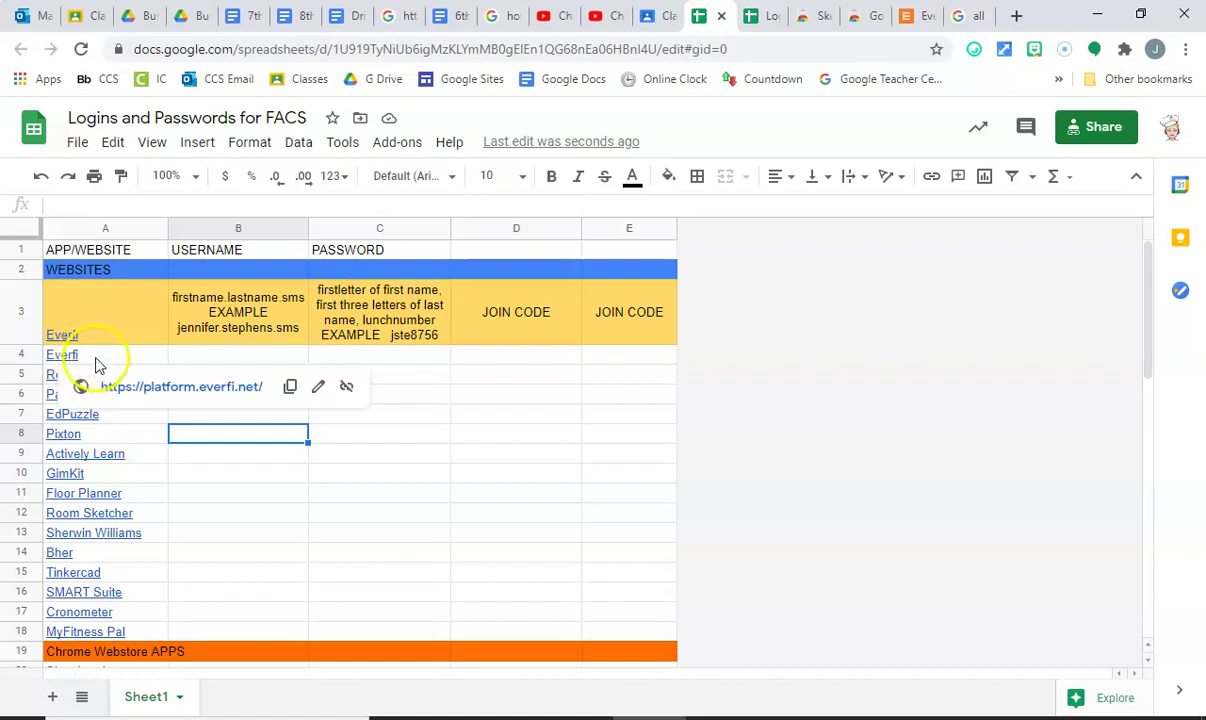
left_click(203, 355)
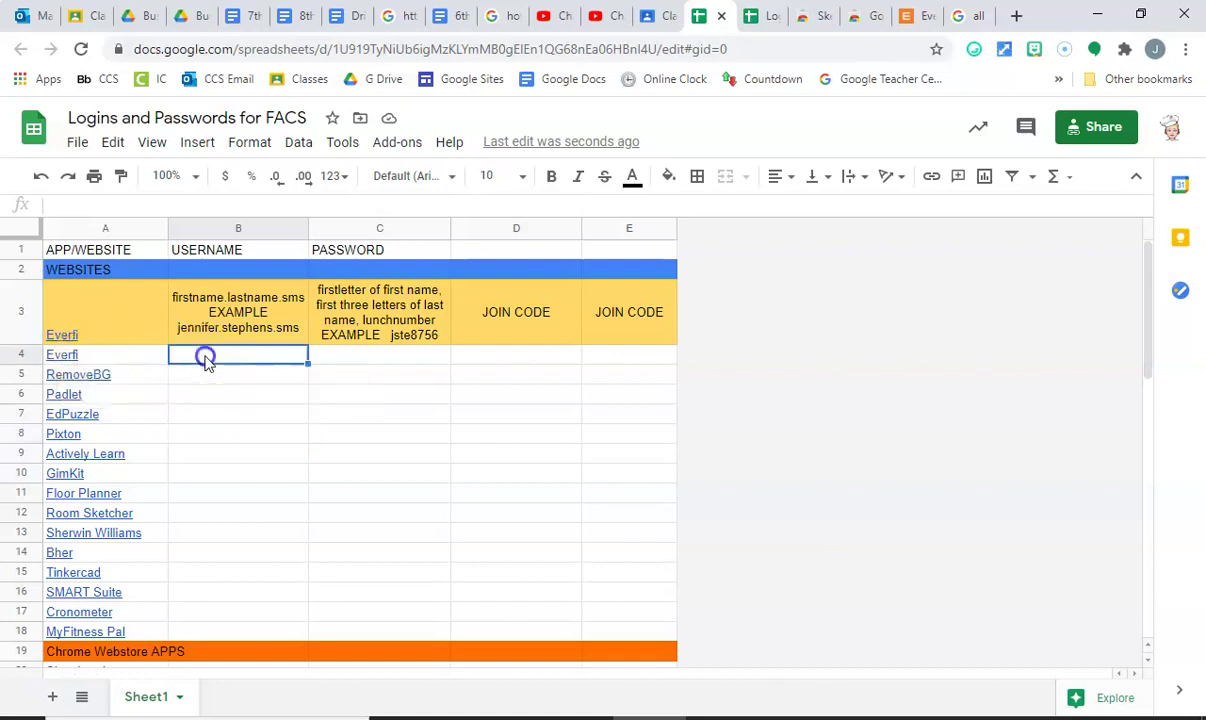
left_click(155, 315)
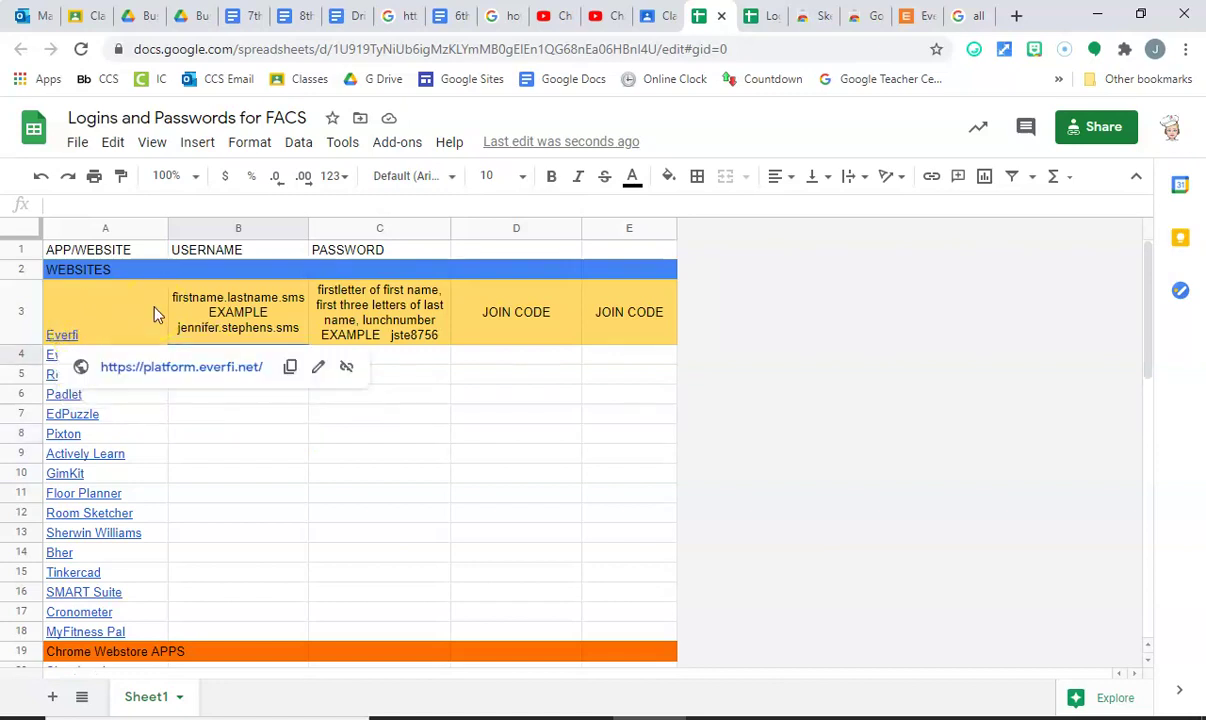
left_click(190, 312)
left_click(210, 358)
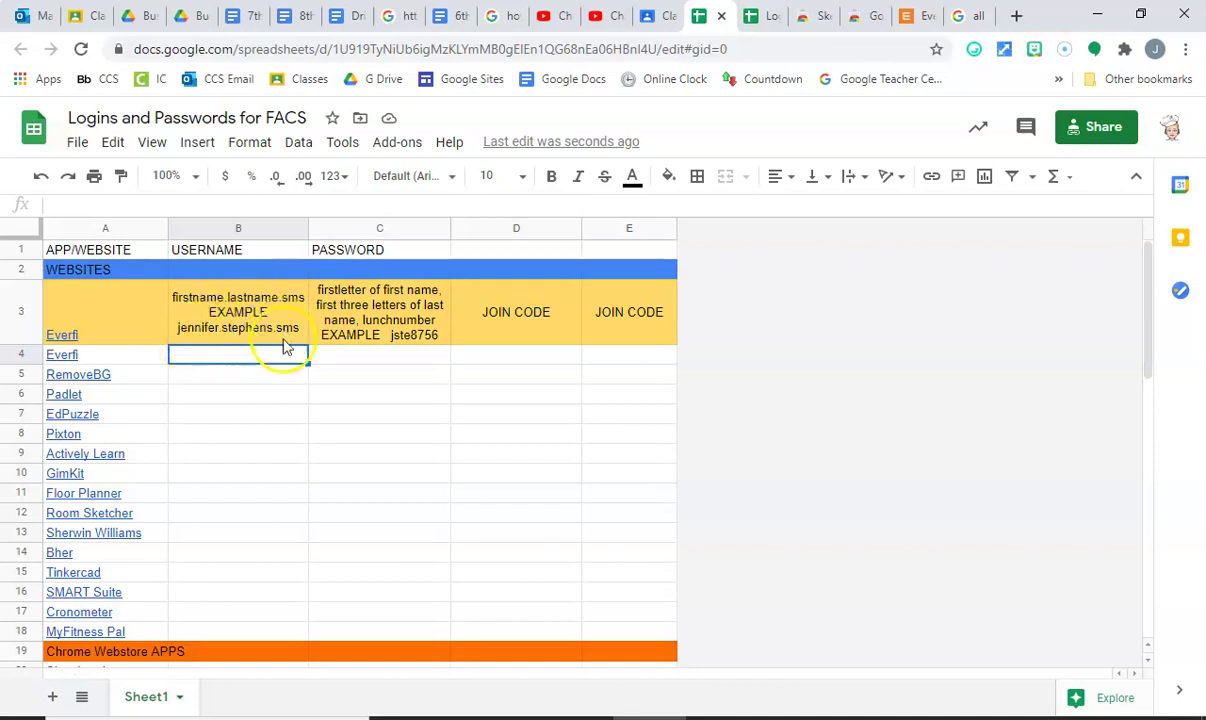
Check the USERNAME and PASSWORD format examples in row 3, then select cell B4.
left_click(226, 222)
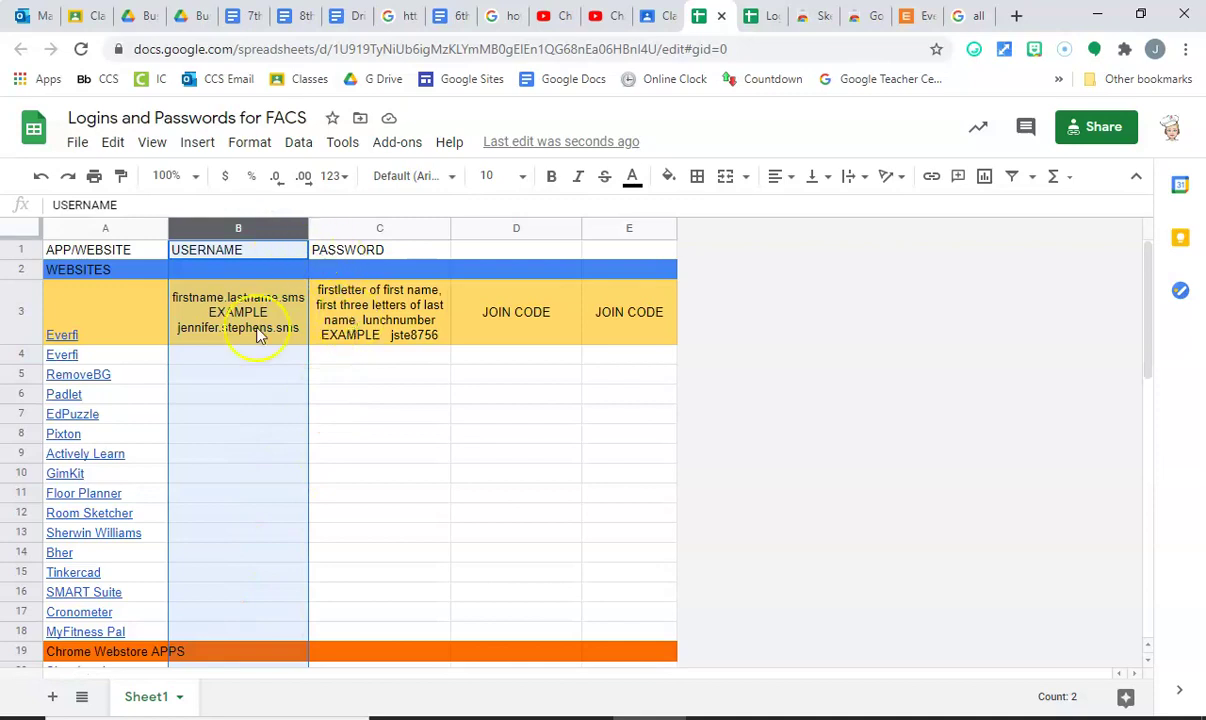
left_click(230, 353)
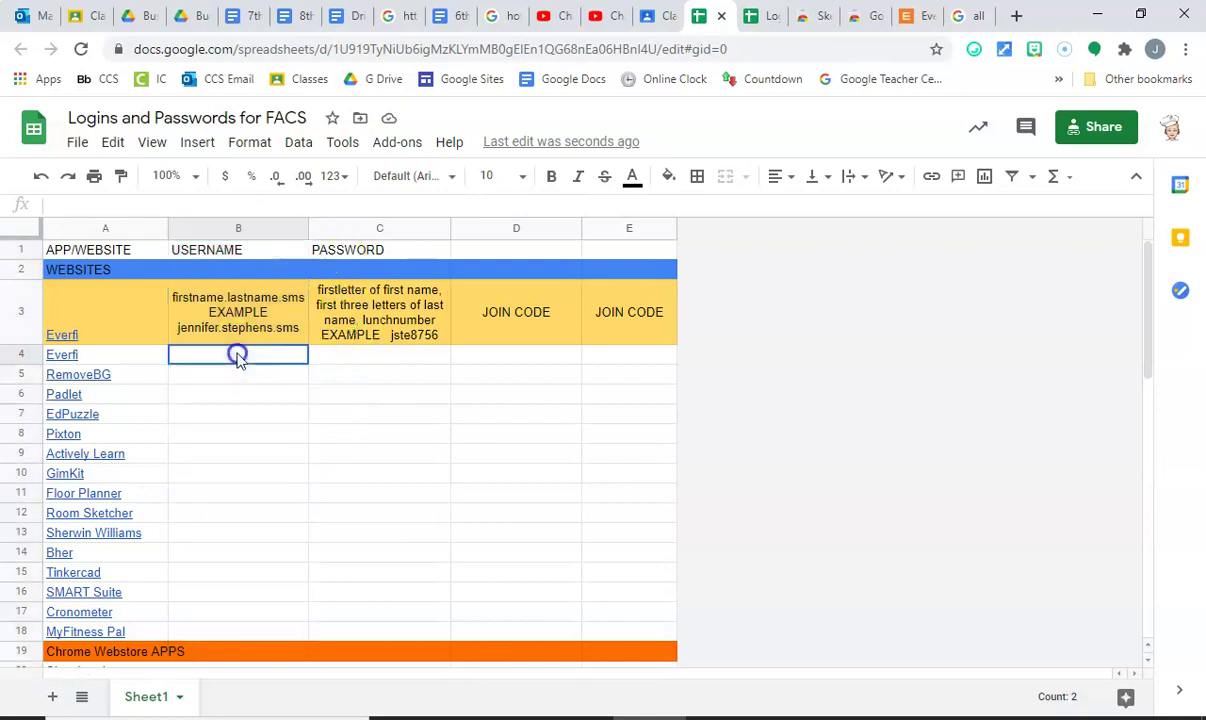
left_click(363, 230)
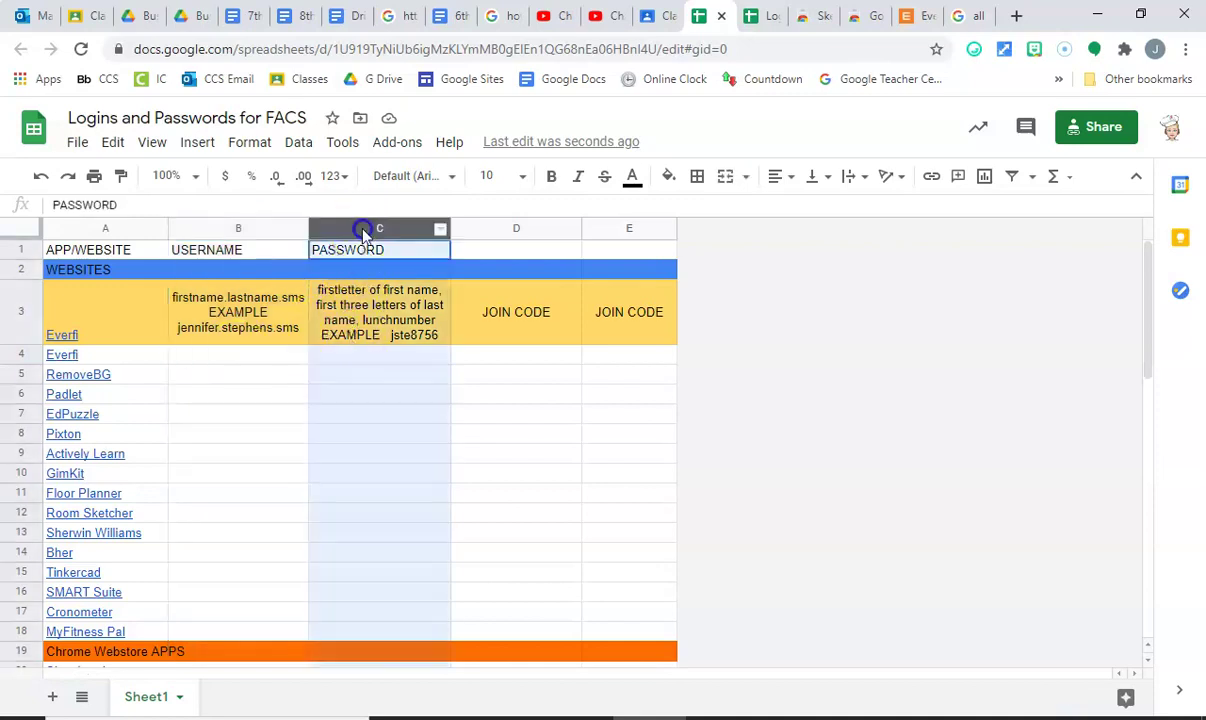
left_click(345, 318)
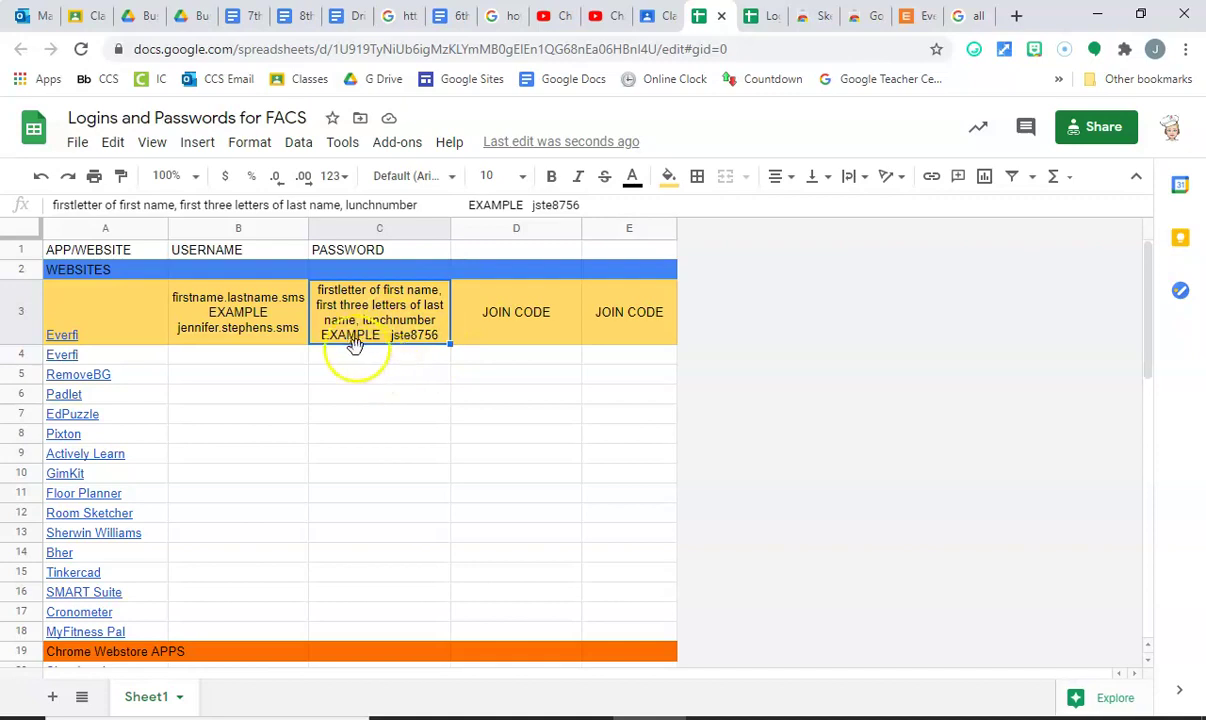
mouse_move(97, 361)
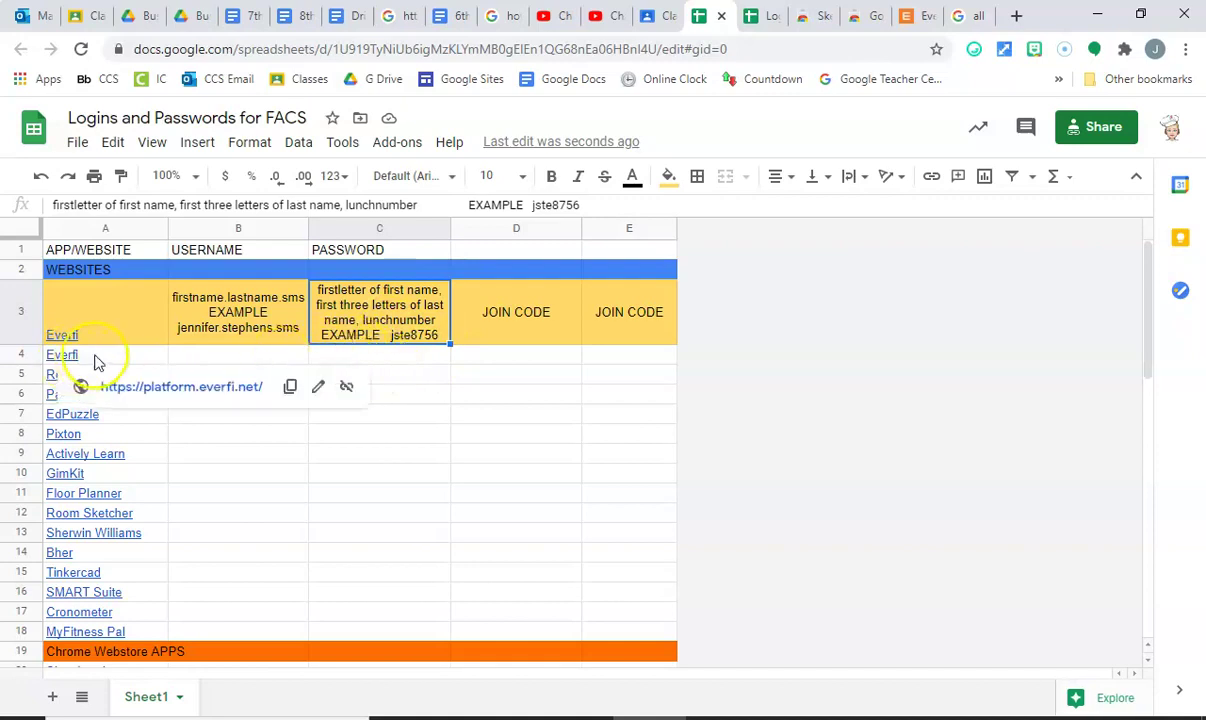
left_click(190, 354)
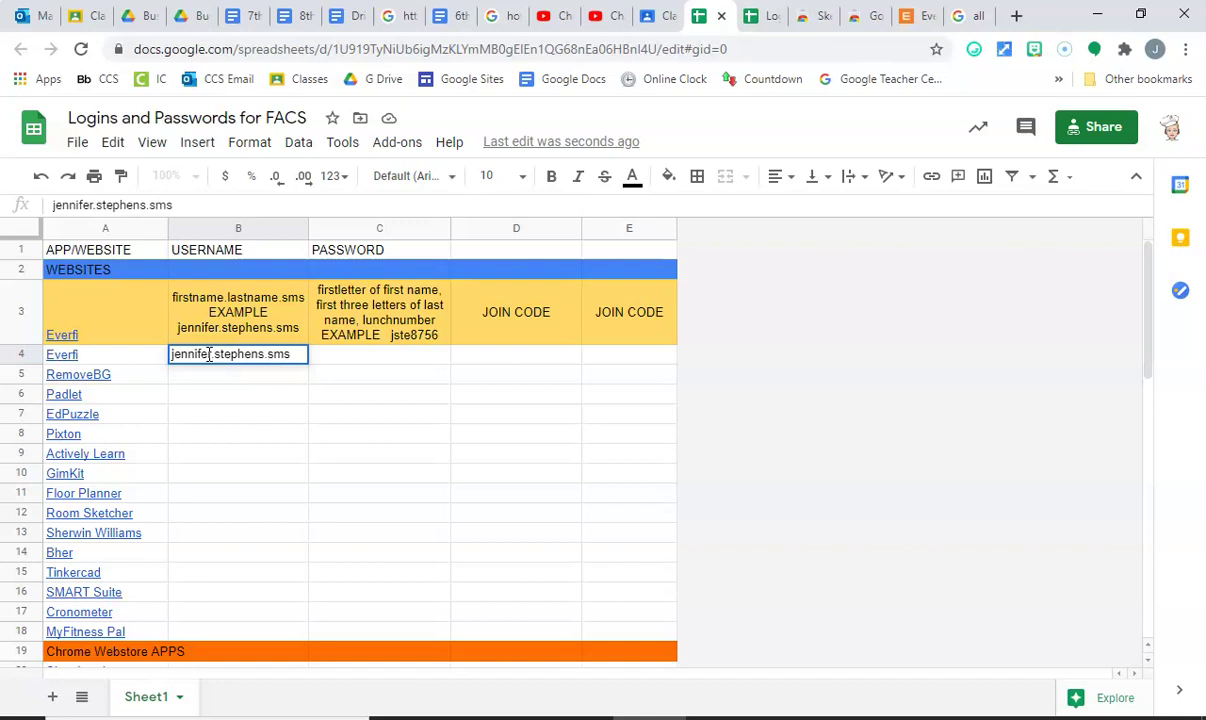
Enter the Everfi username in B4 and the Everfi password in C4.
key("Tab")
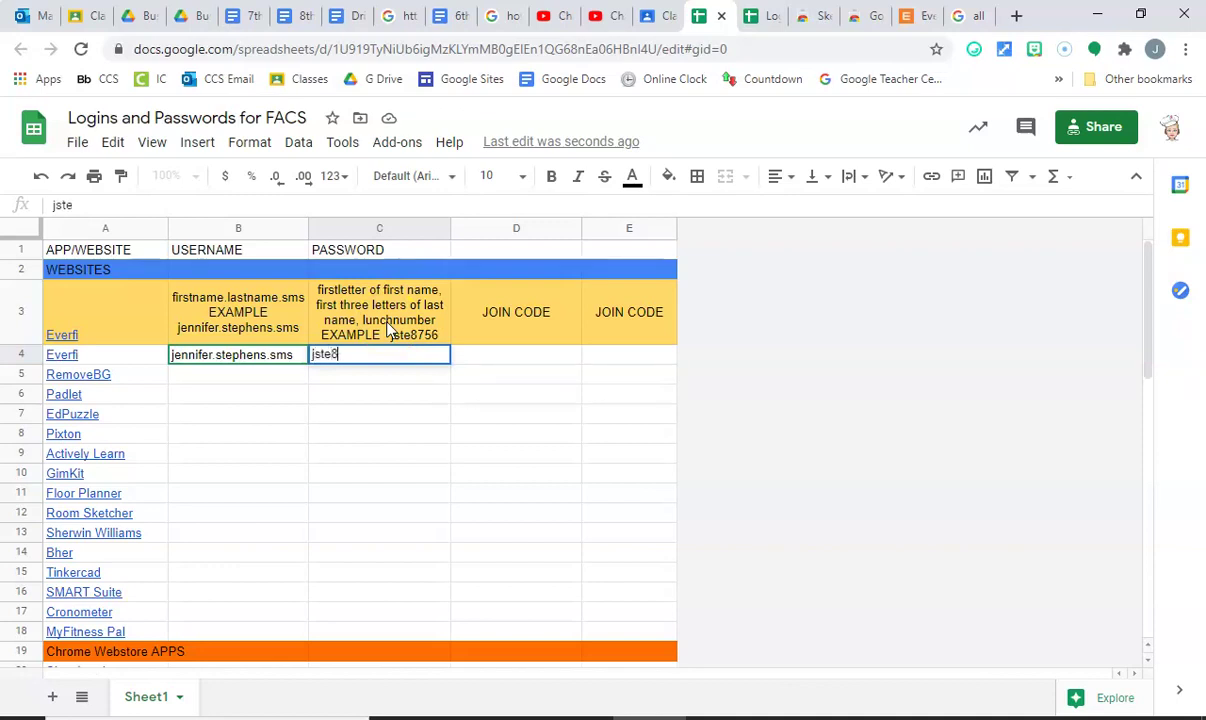
left_click(485, 355)
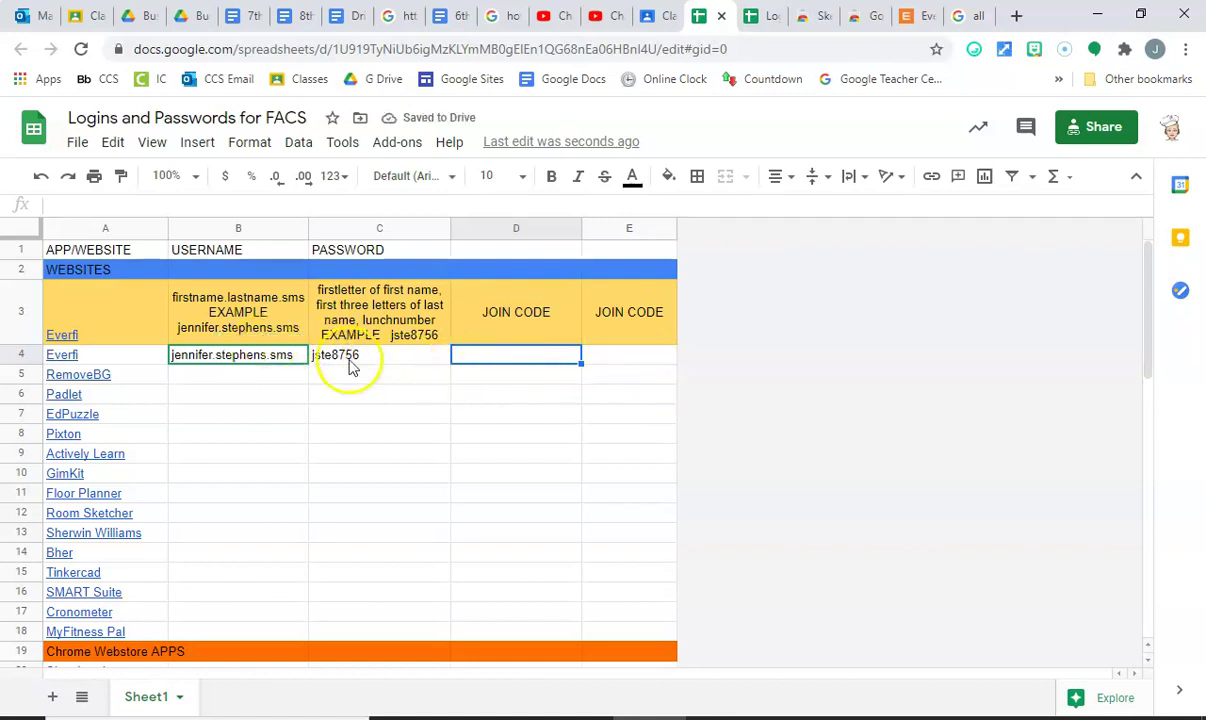
mouse_move(265, 383)
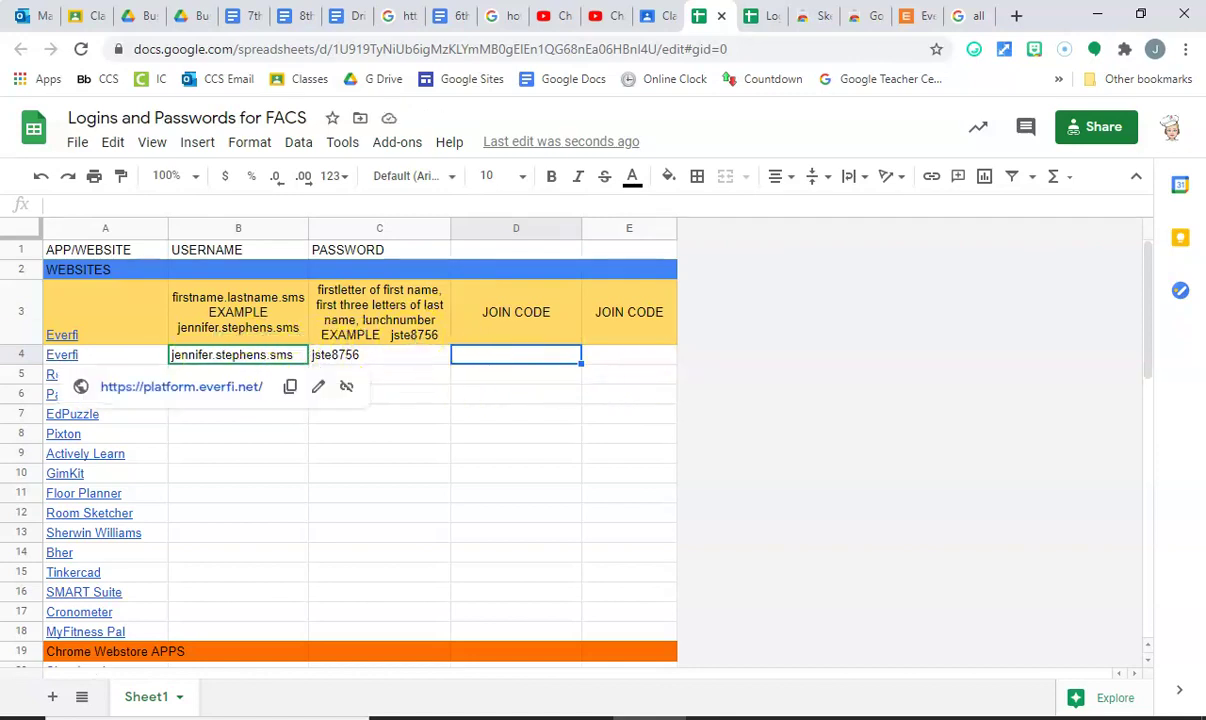
Review the saved Everfi login and the RemoveBG and Padlet rows below it.
left_click(272, 357)
left_click(340, 360)
left_click(131, 373)
left_click(207, 379)
left_click(401, 377)
left_click(401, 397)
left_click(286, 399)
mouse_move(62, 354)
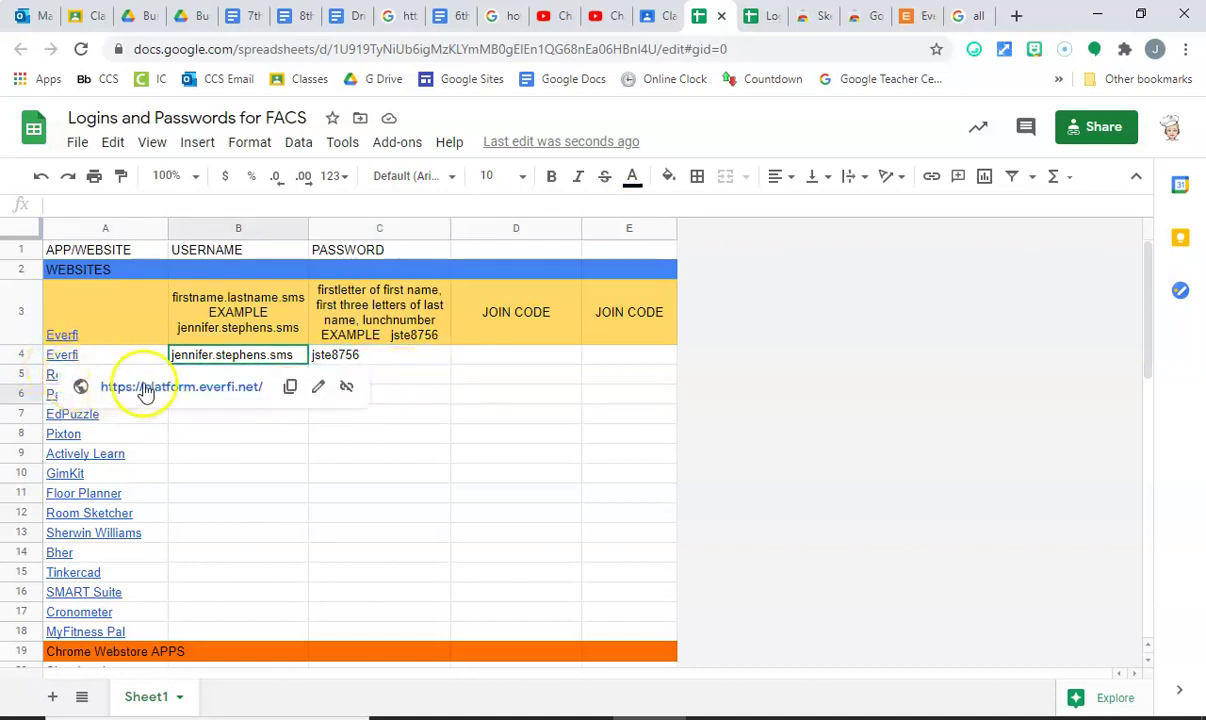
left_click(226, 456)
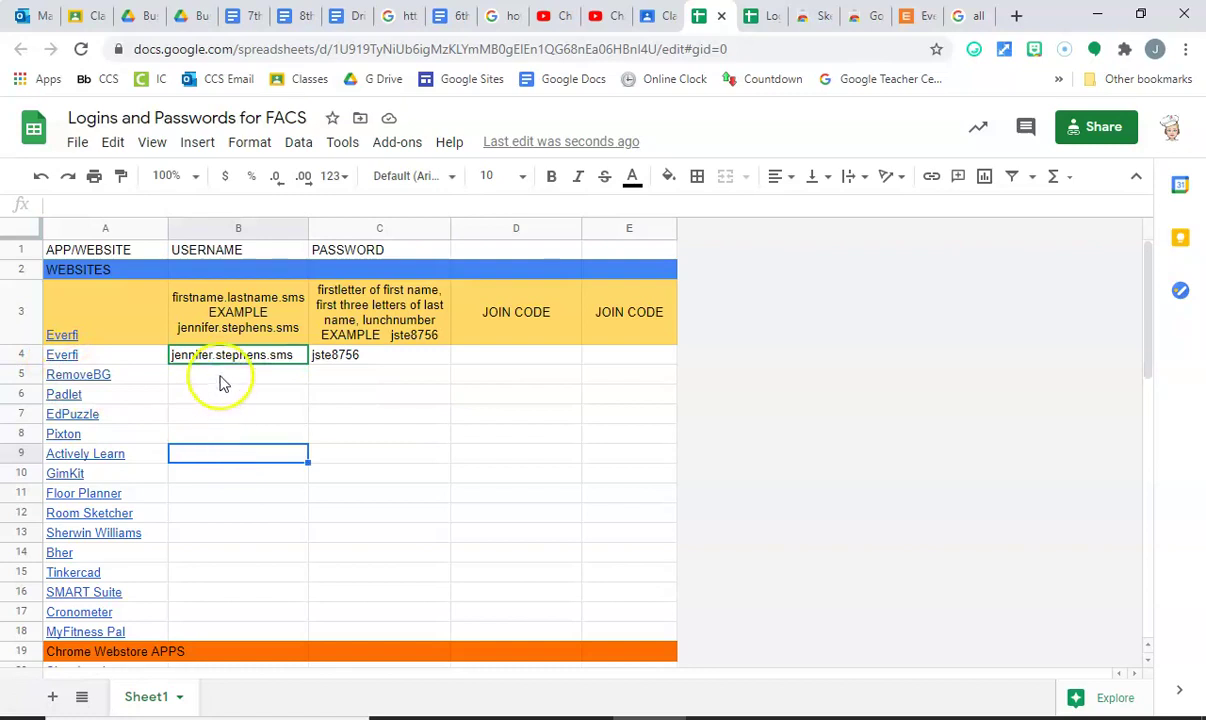
left_click(222, 381)
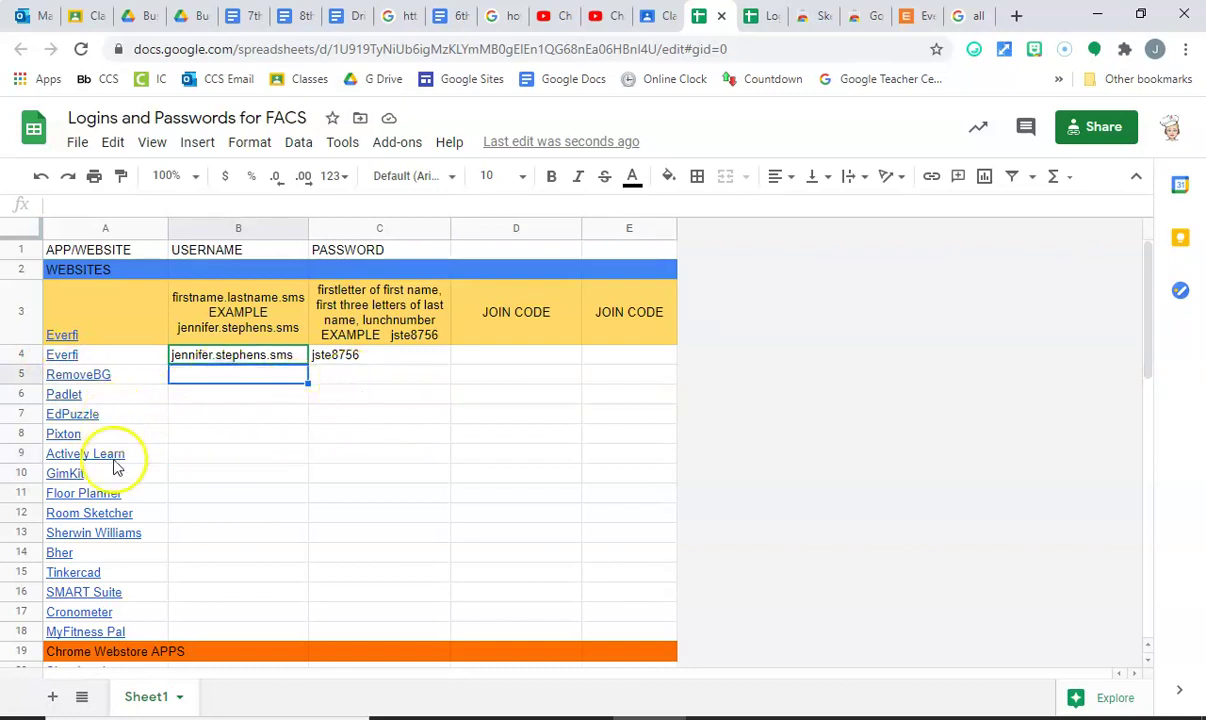
Scroll down the site list past Pixton to around row 24.
scroll(193, 515, "down", 1)
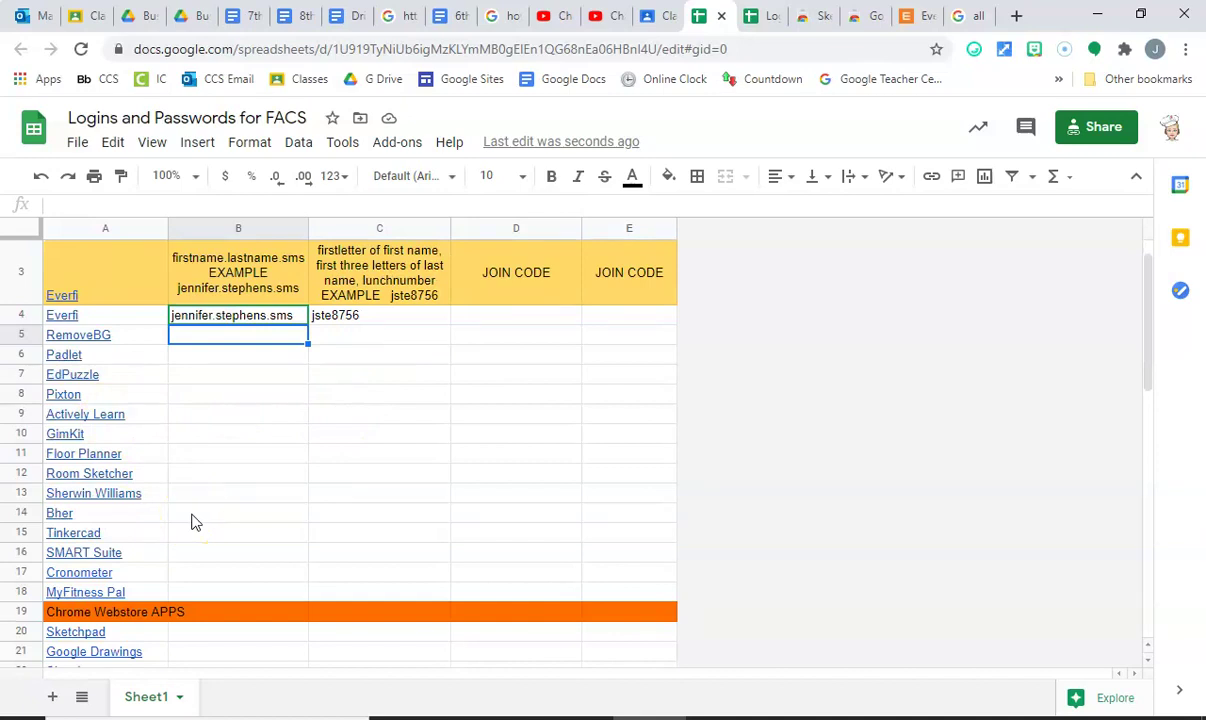
left_click(182, 402)
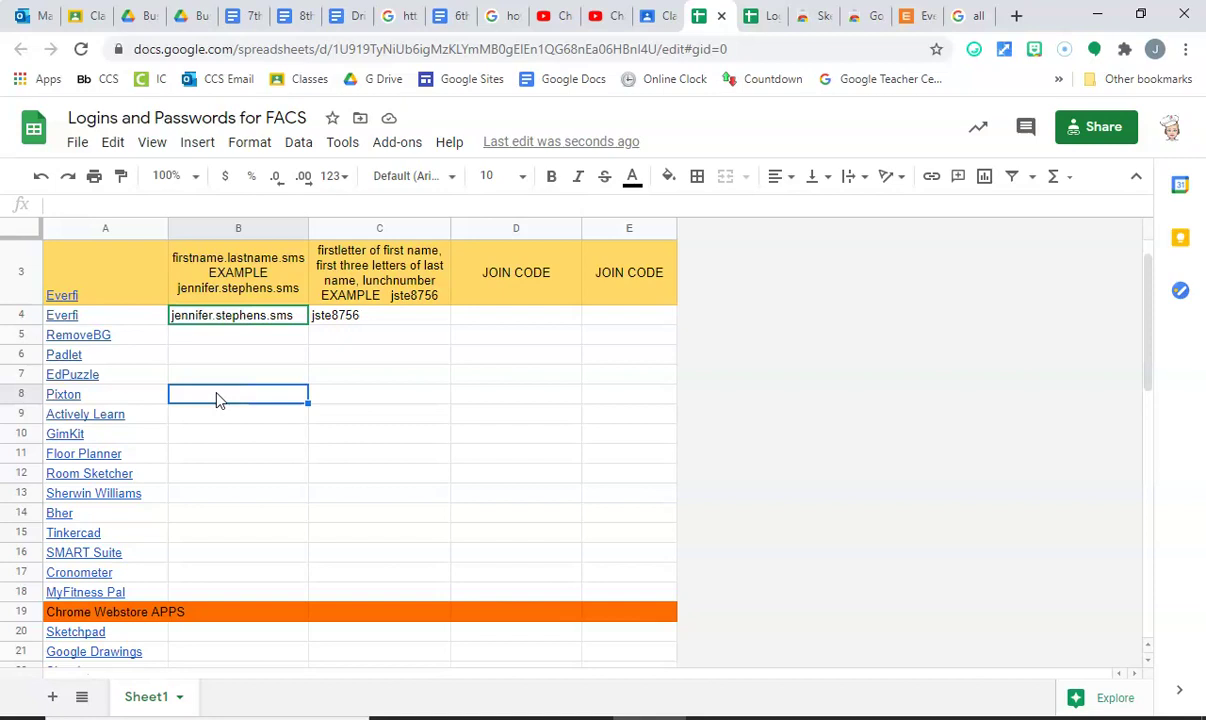
scroll(218, 399, "down", 2)
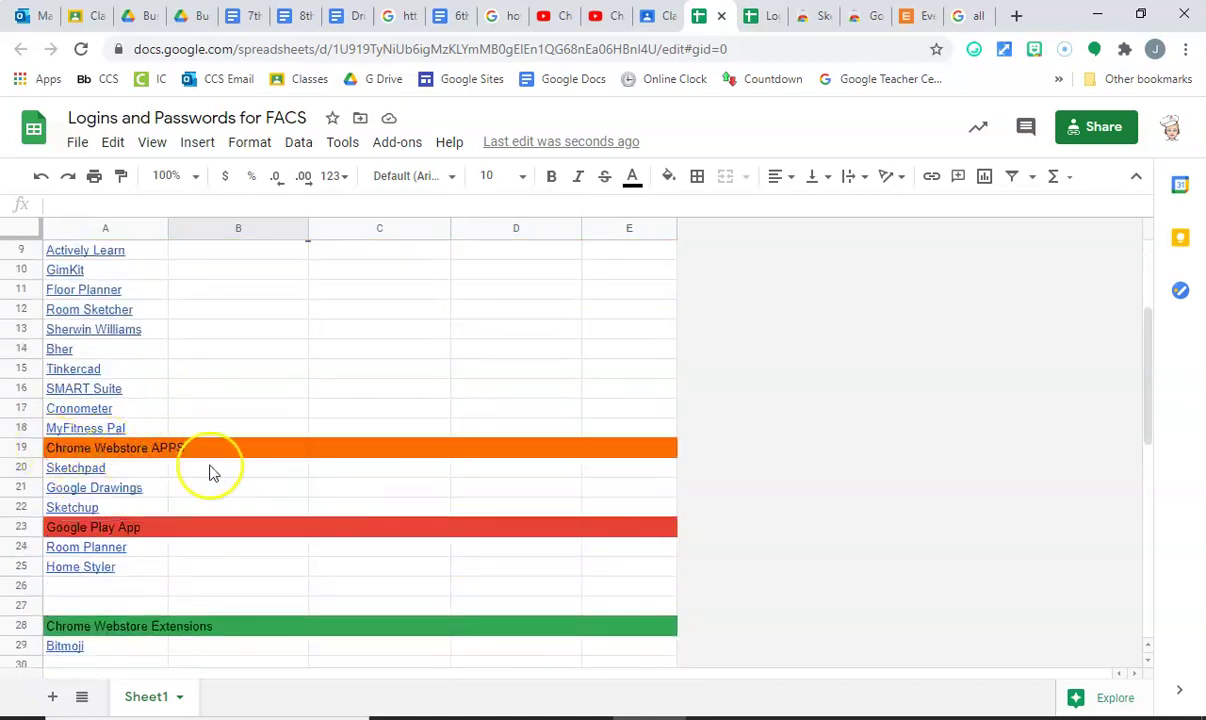
scroll(140, 560, "down", 1)
scroll(100, 490, "down", 1)
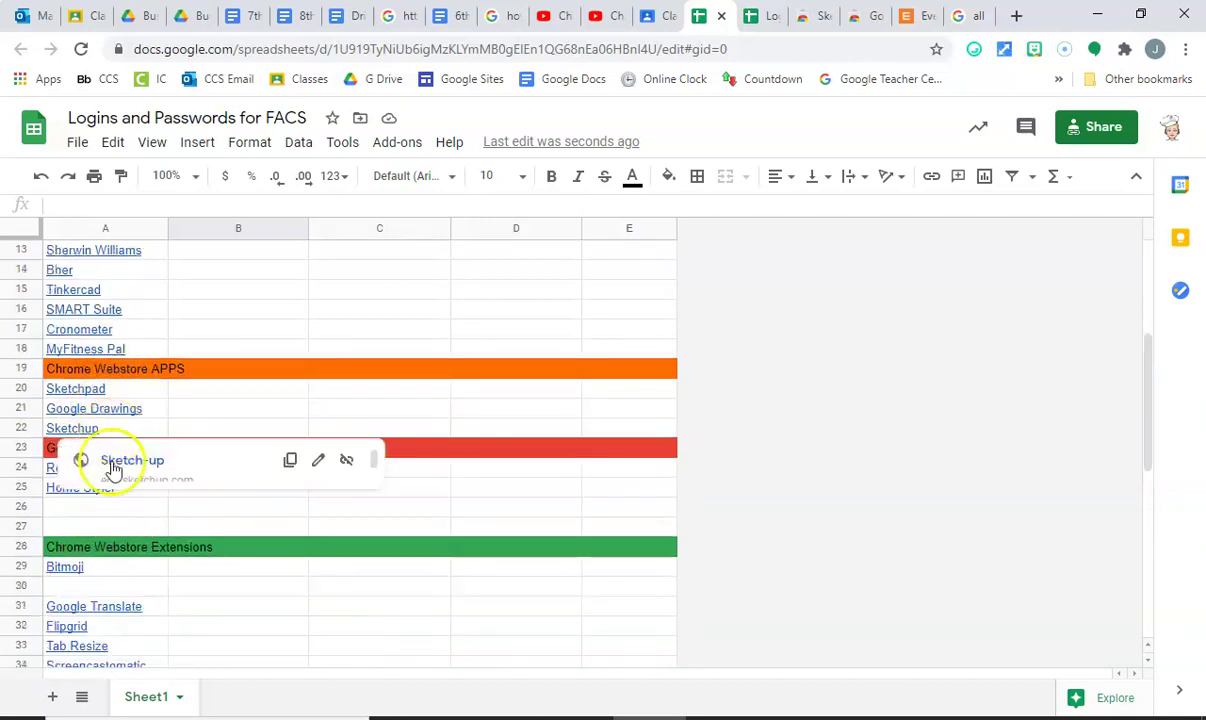
scroll(118, 620, "down", 2)
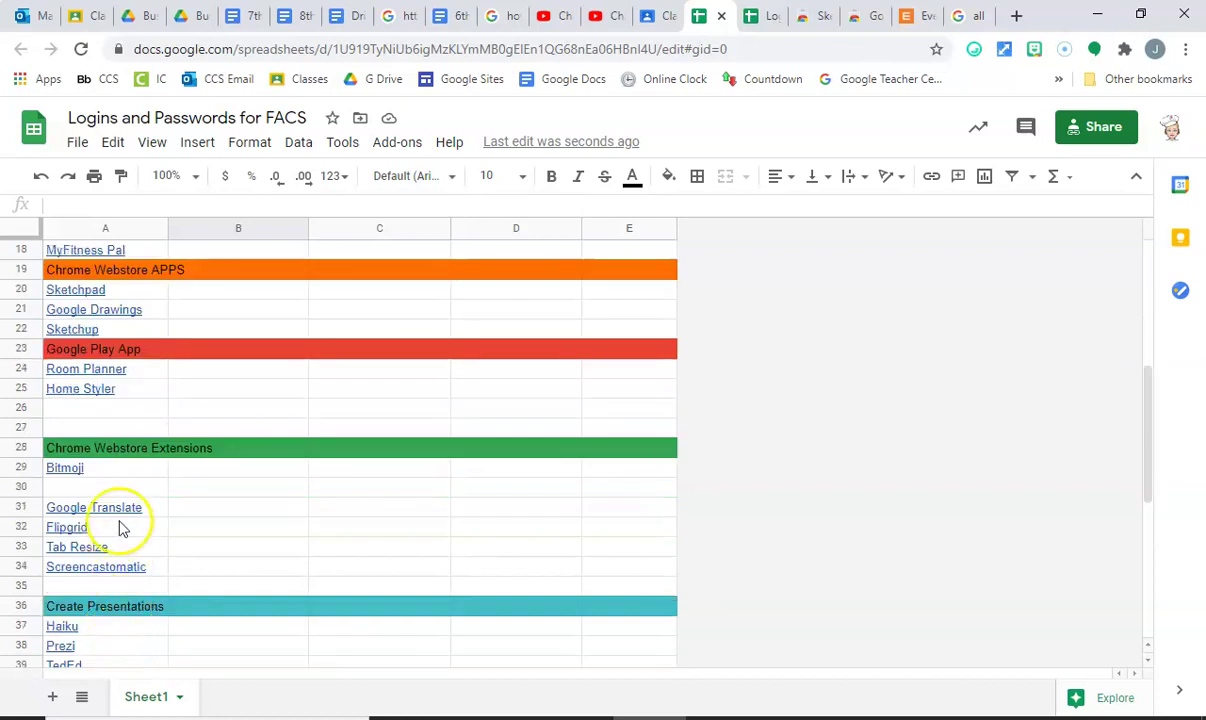
scroll(118, 527, "down", 2)
scroll(240, 315, "up", 1)
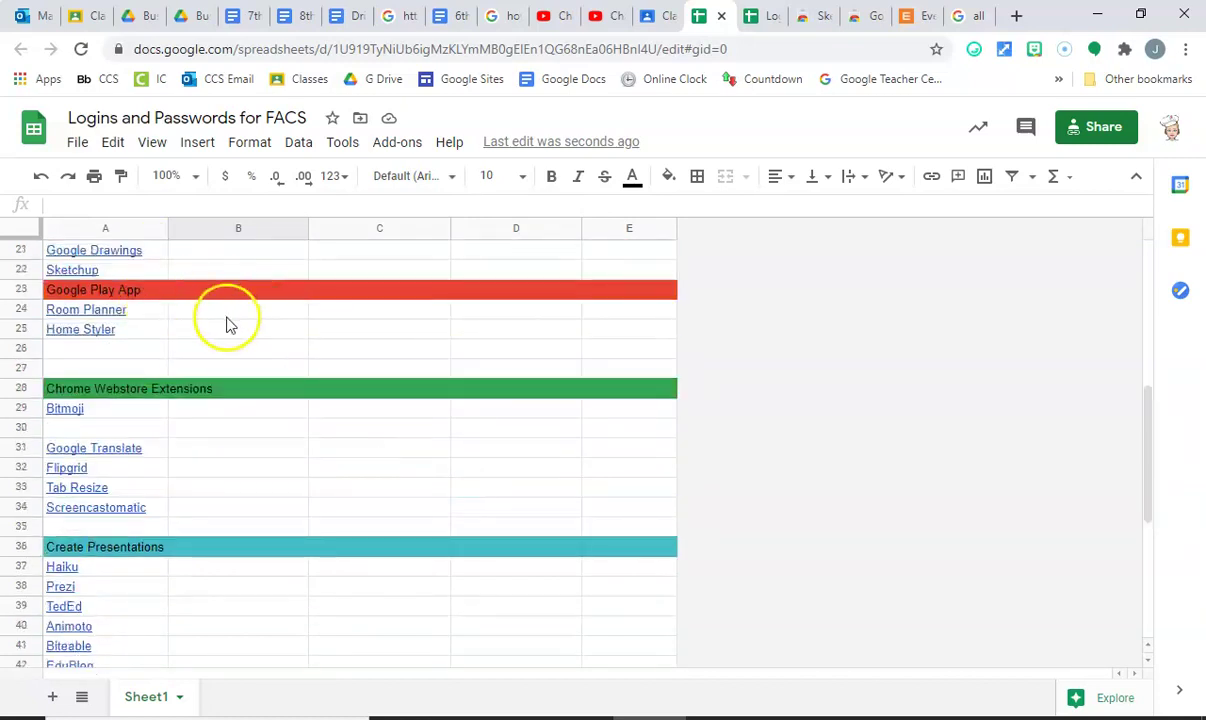
left_click(224, 316)
left_click(334, 316)
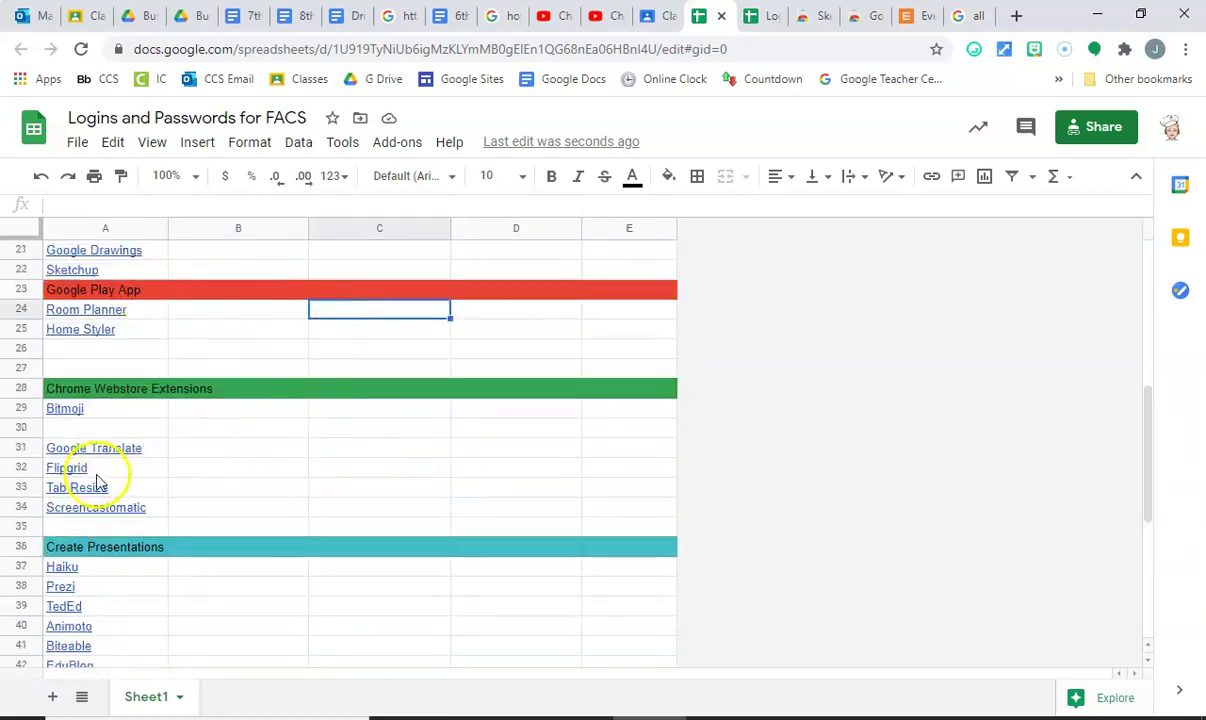
Scroll further and select the Blogger.com entry in cell A43.
scroll(97, 483, "down", 4)
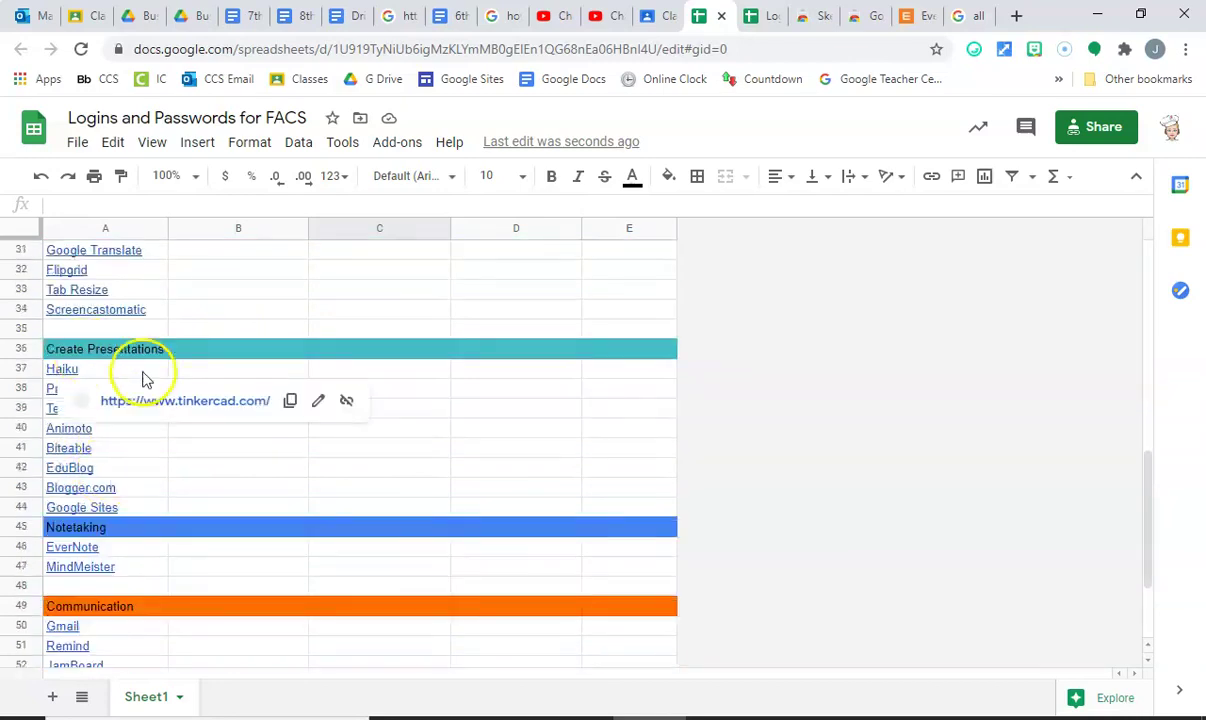
left_click(146, 374)
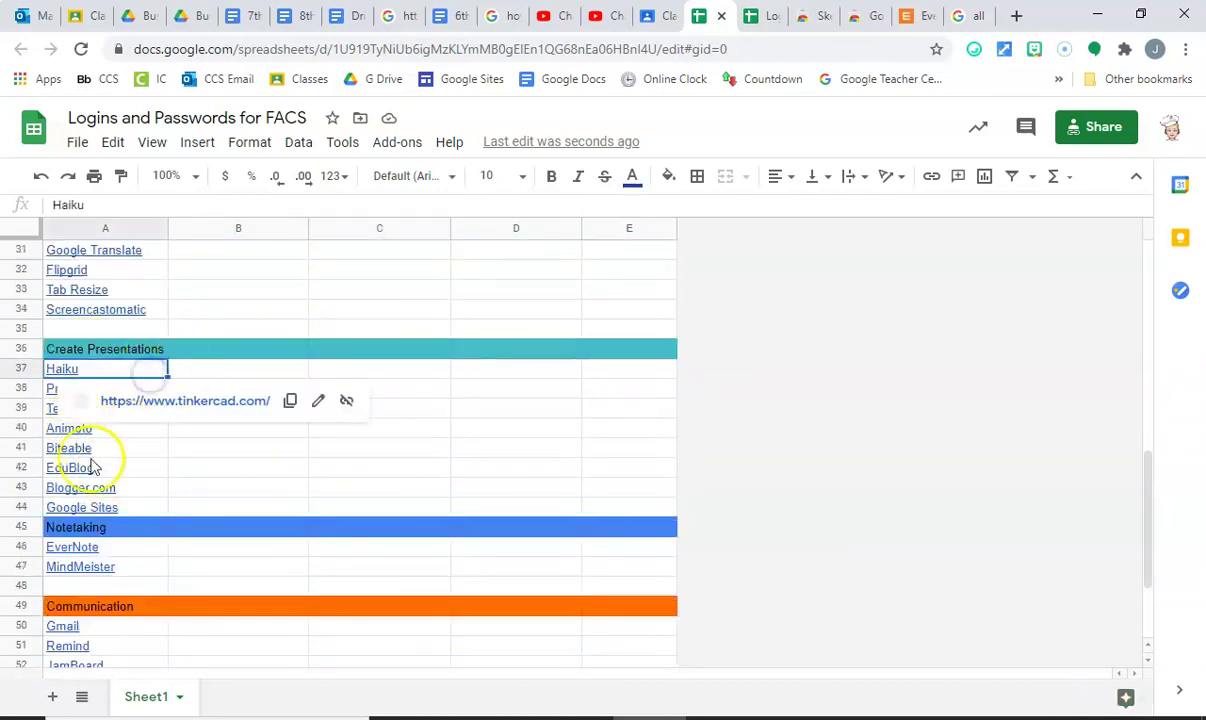
left_click(466, 391)
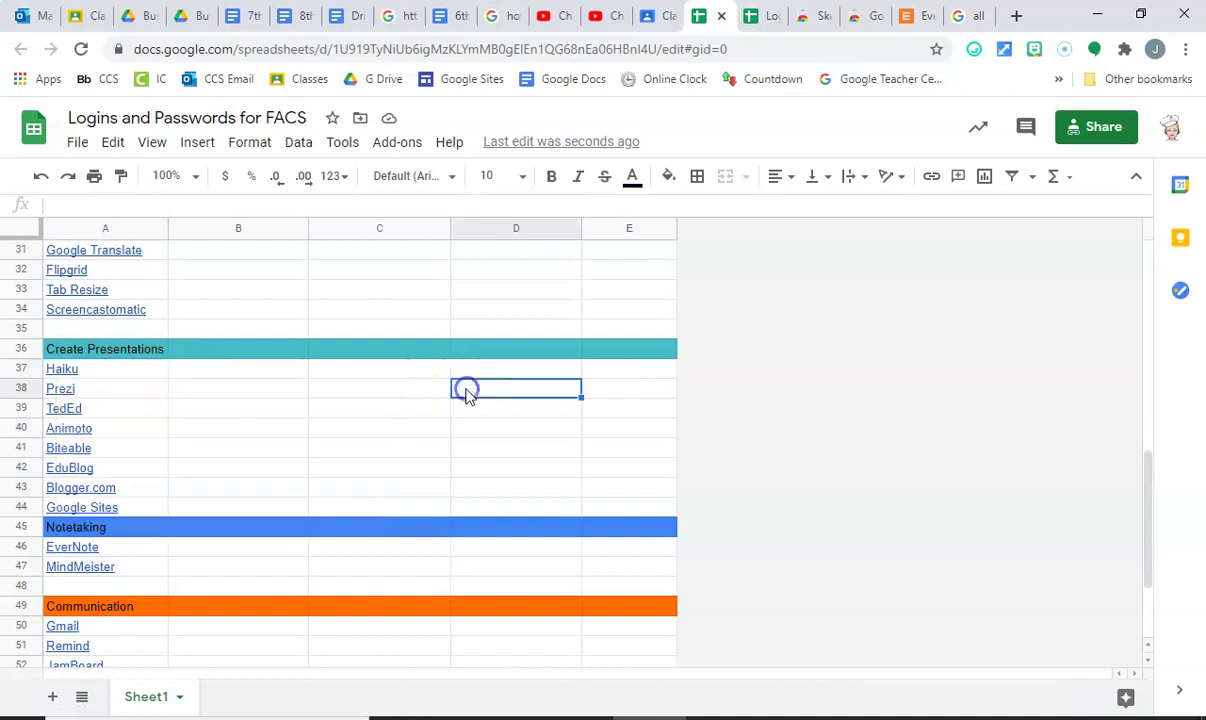
left_click(48, 489)
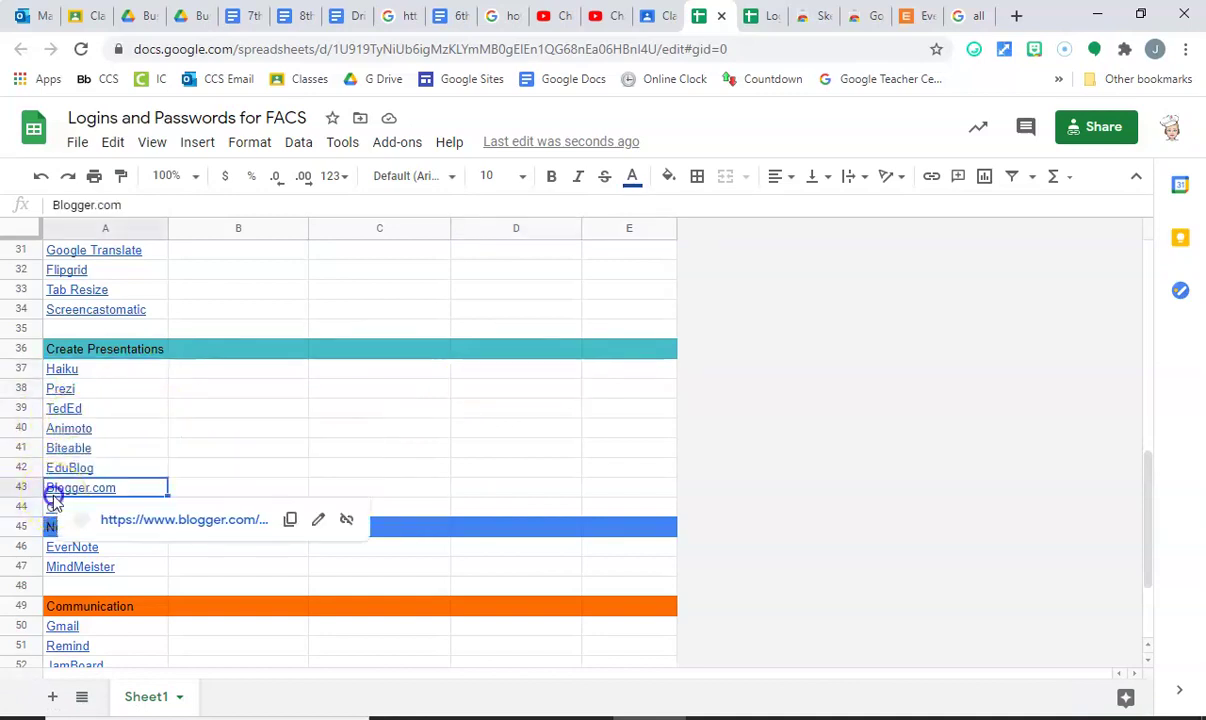
Open the Blogger.com link in a new tab and sign in with the Google account.
right_click(250, 527)
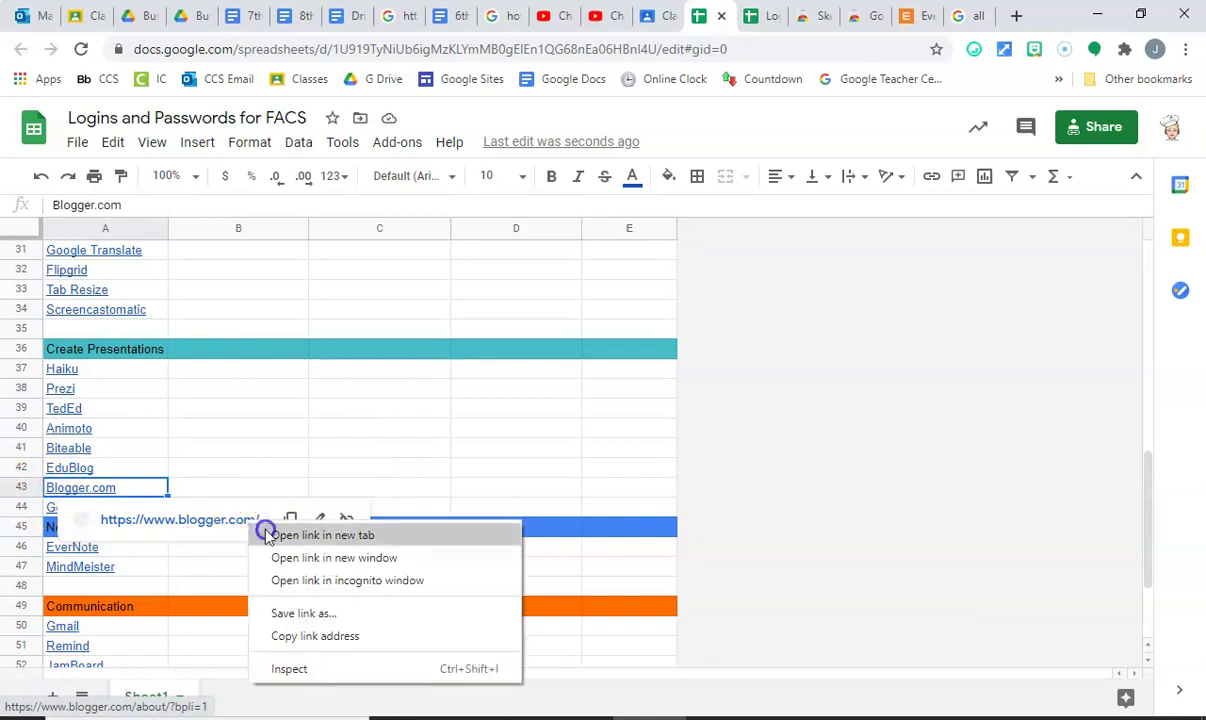
left_click(265, 533)
left_click(726, 19)
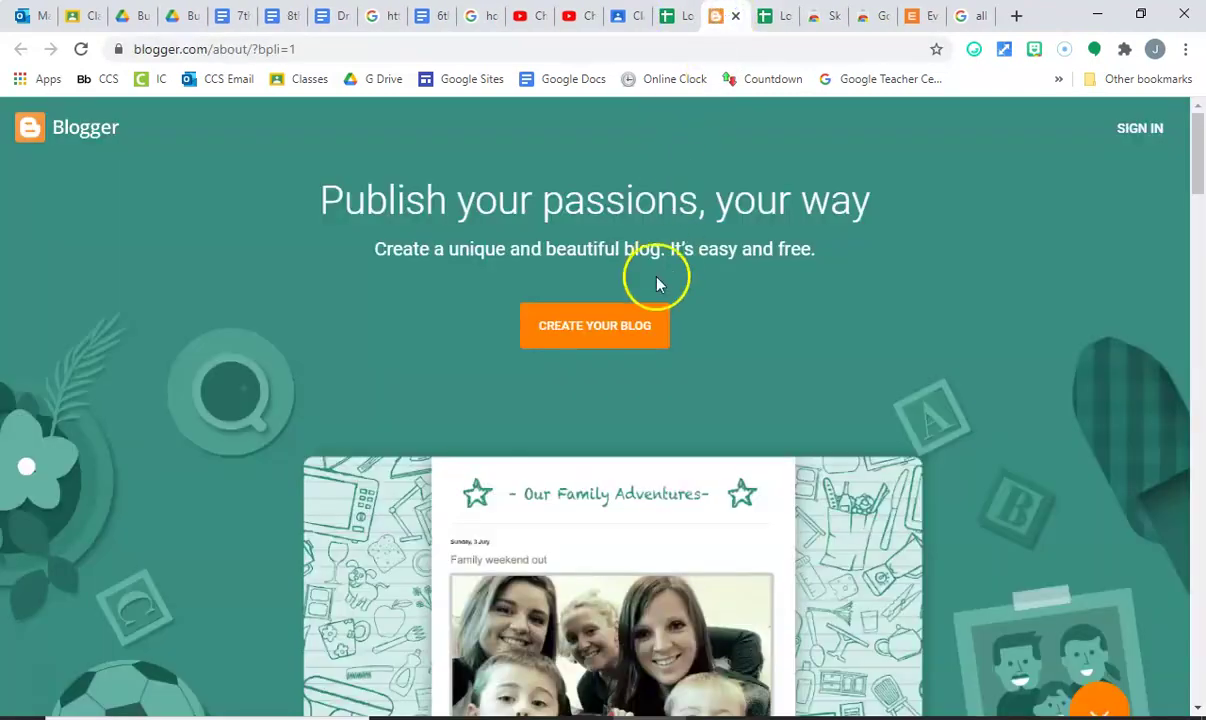
scroll(915, 258, "down", 5)
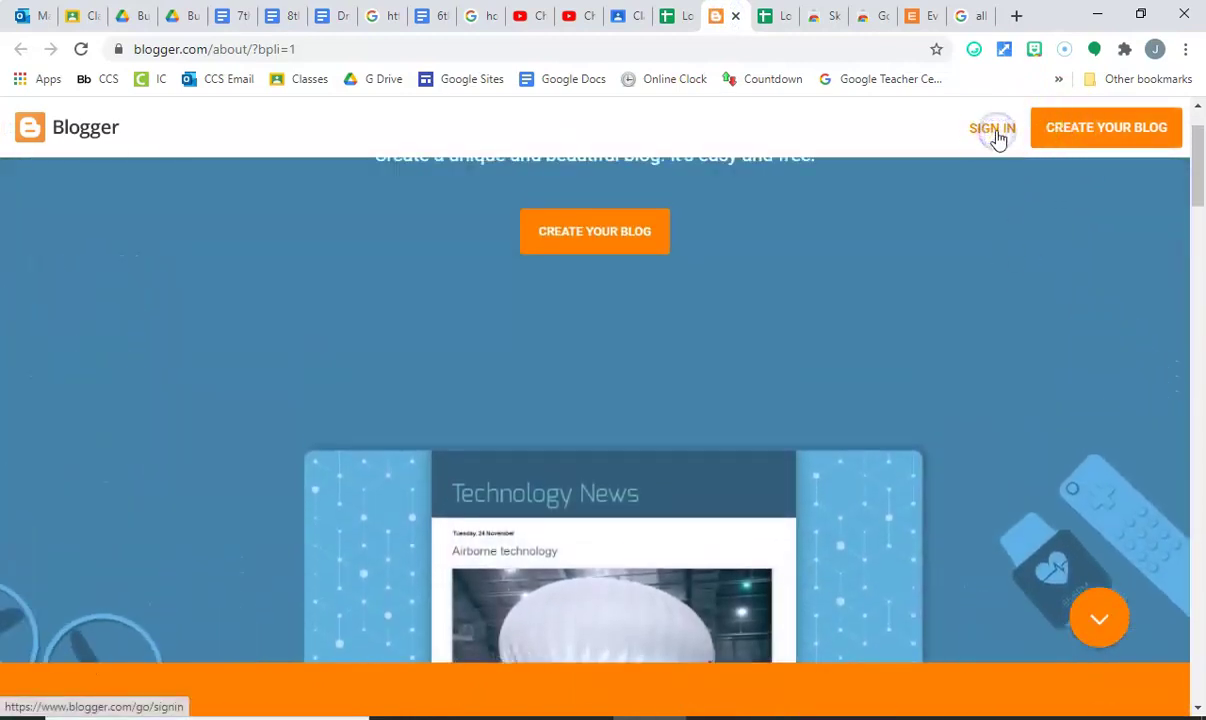
left_click(997, 138)
left_click(558, 318)
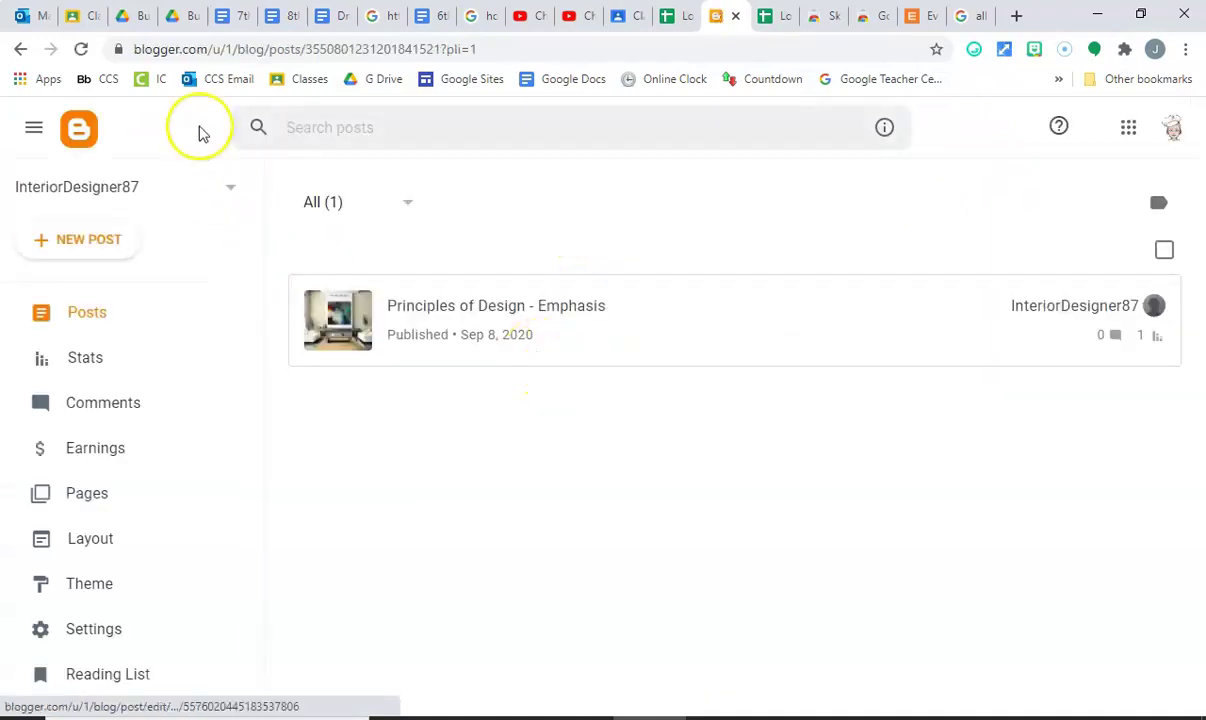
Set the Flash permission for blogger.com to Allow in Chrome's site settings.
left_click(119, 51)
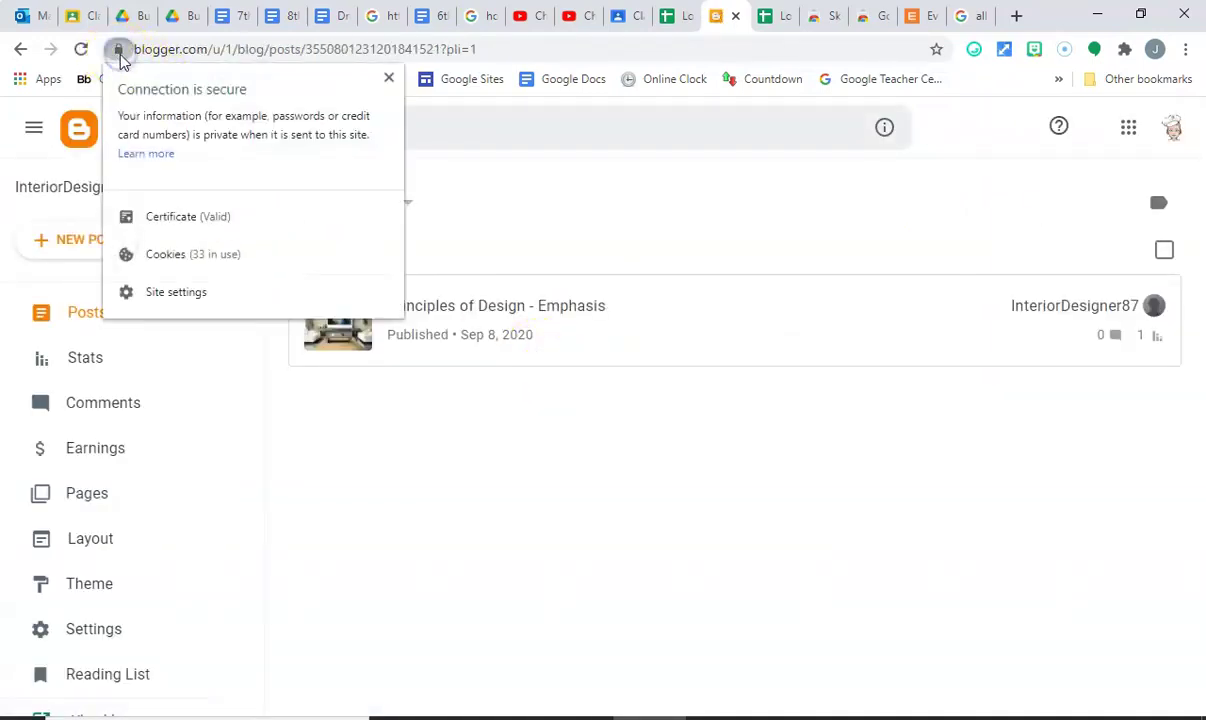
left_click(175, 300)
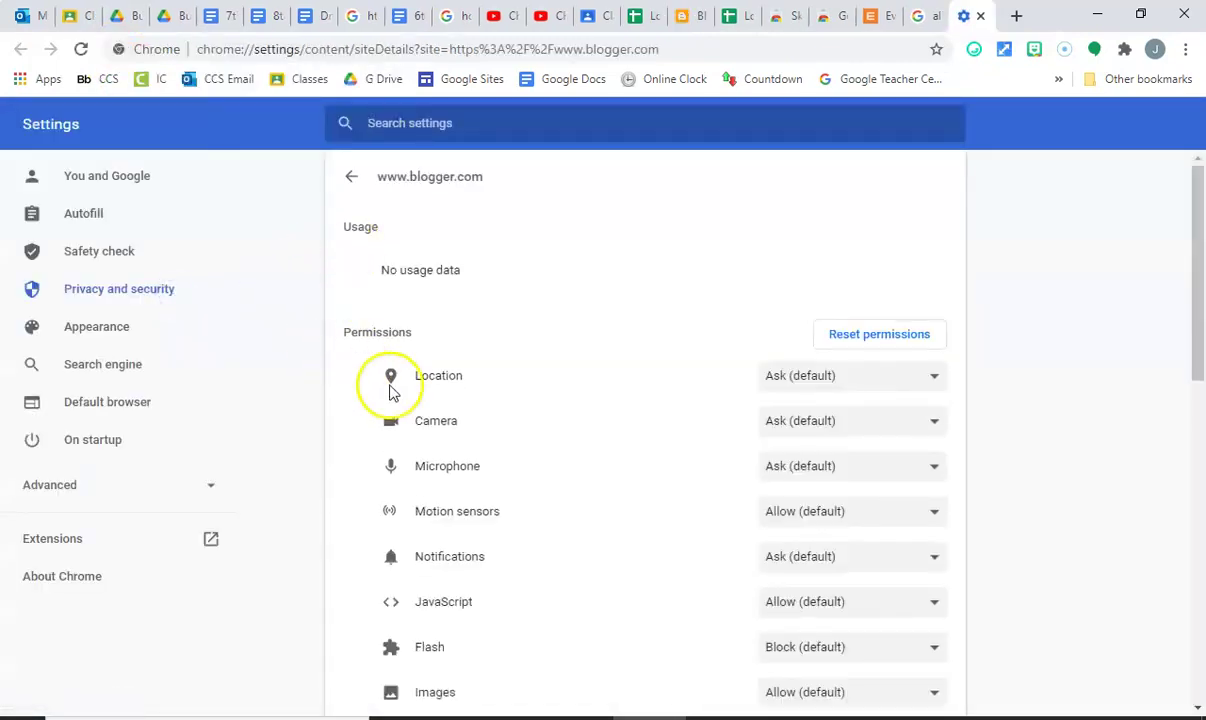
scroll(475, 505, "down", 2)
left_click(781, 458)
left_click(785, 521)
scroll(304, 350, "down", 4)
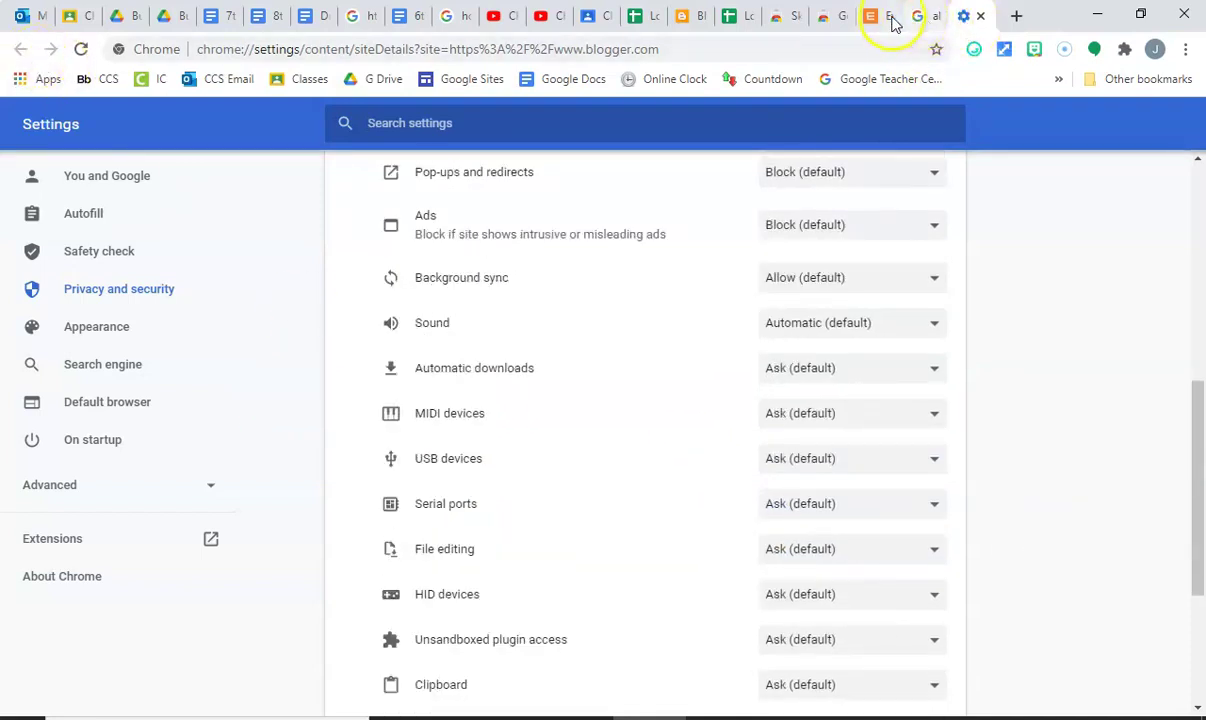
Close the site settings tab and return to the Blogger posts page.
left_click(884, 18)
left_click(965, 15)
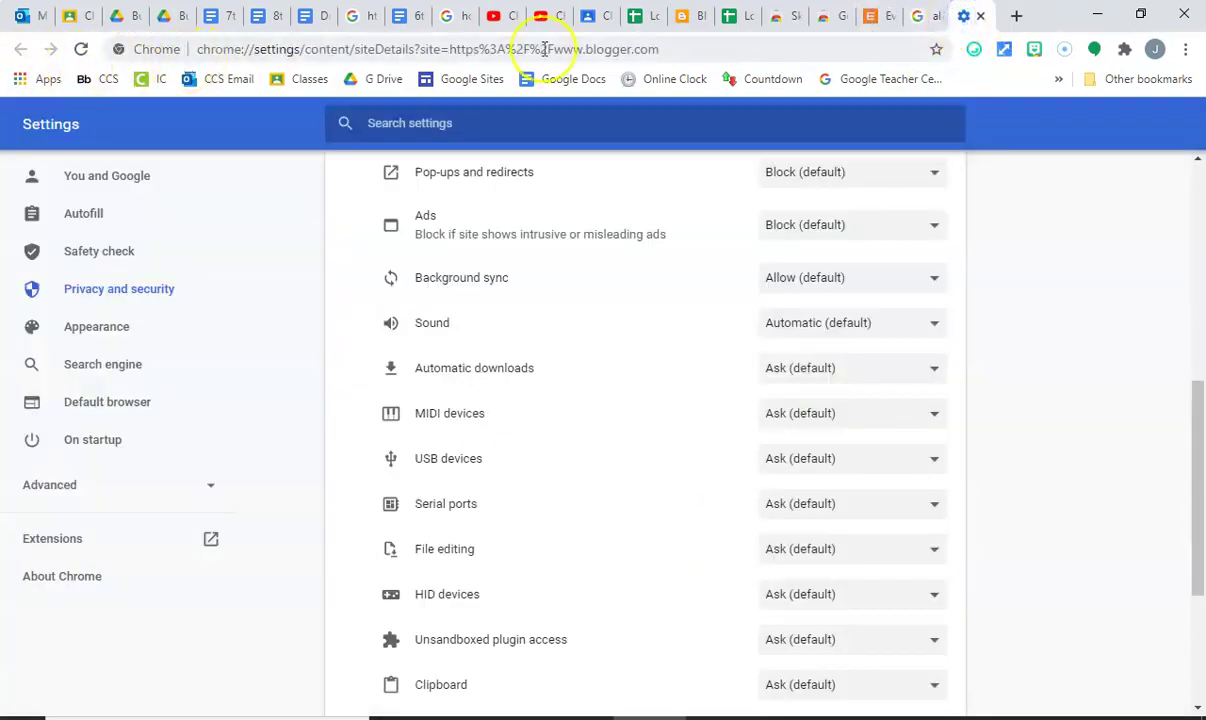
left_click(980, 15)
left_click(872, 17)
left_click(705, 16)
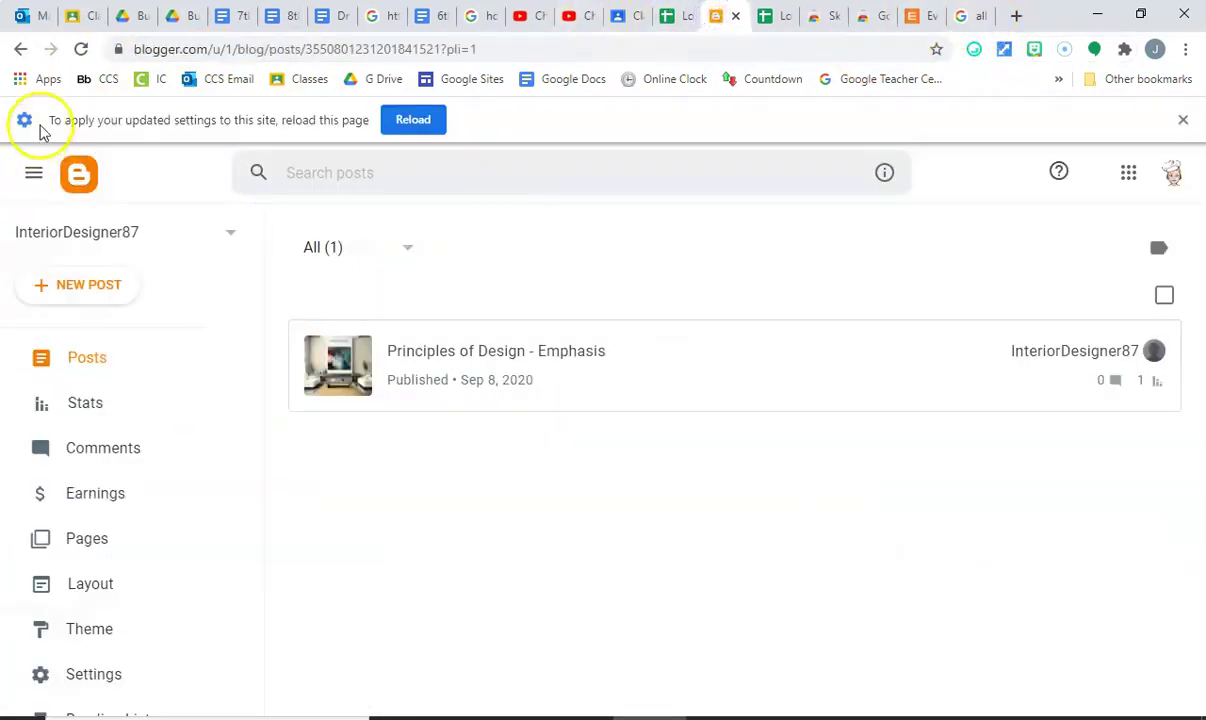
Go back to the Test blog's posts list and reload it to apply the Flash setting.
left_click(20, 52)
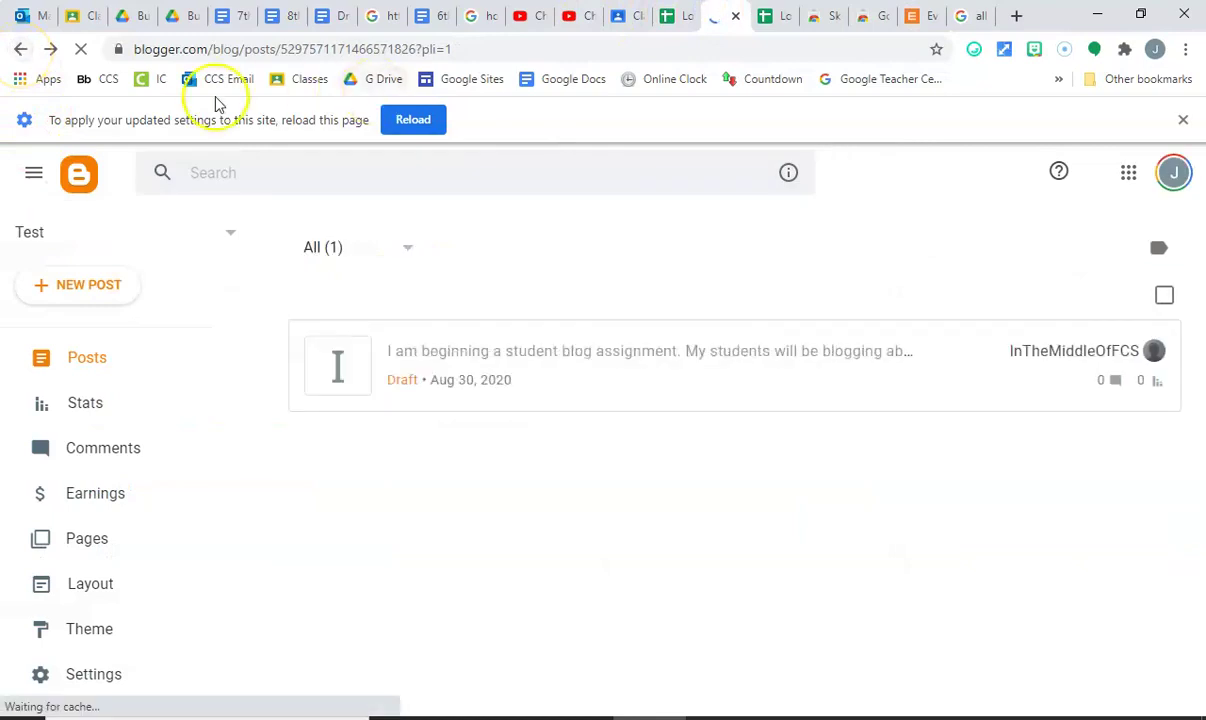
left_click(398, 122)
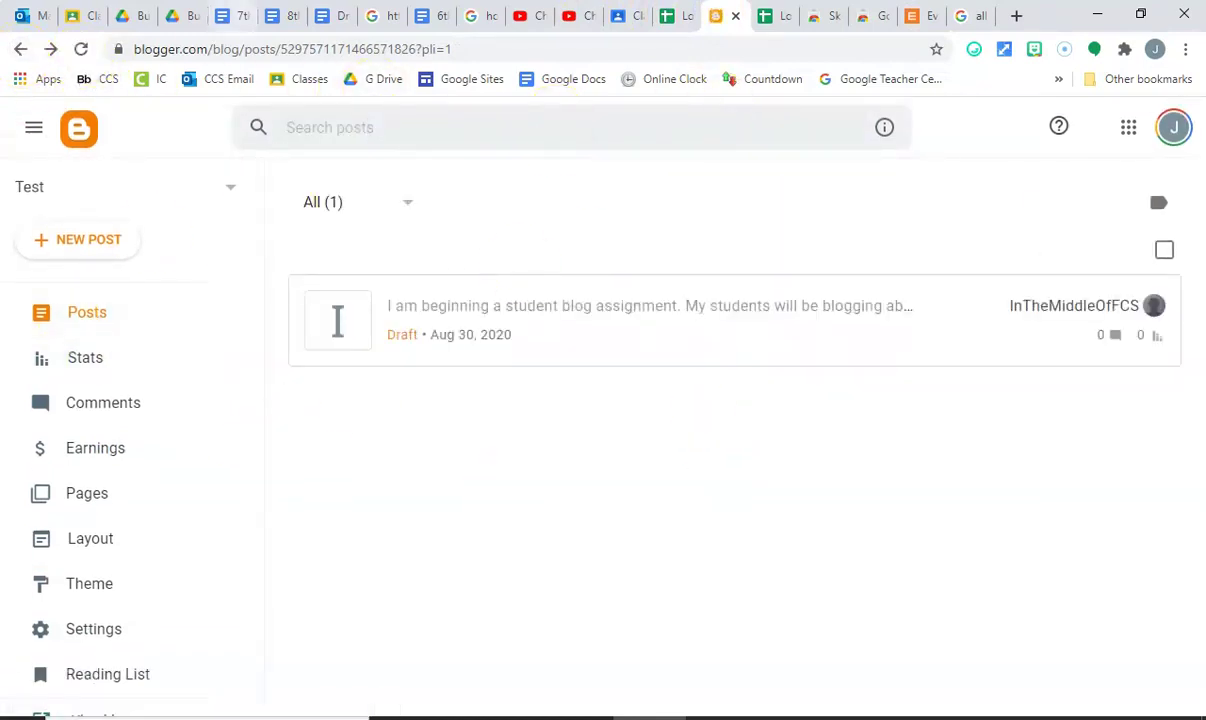
Switch to the Logins and Passwords for FACS sheet and scroll through its site list.
left_click(766, 16)
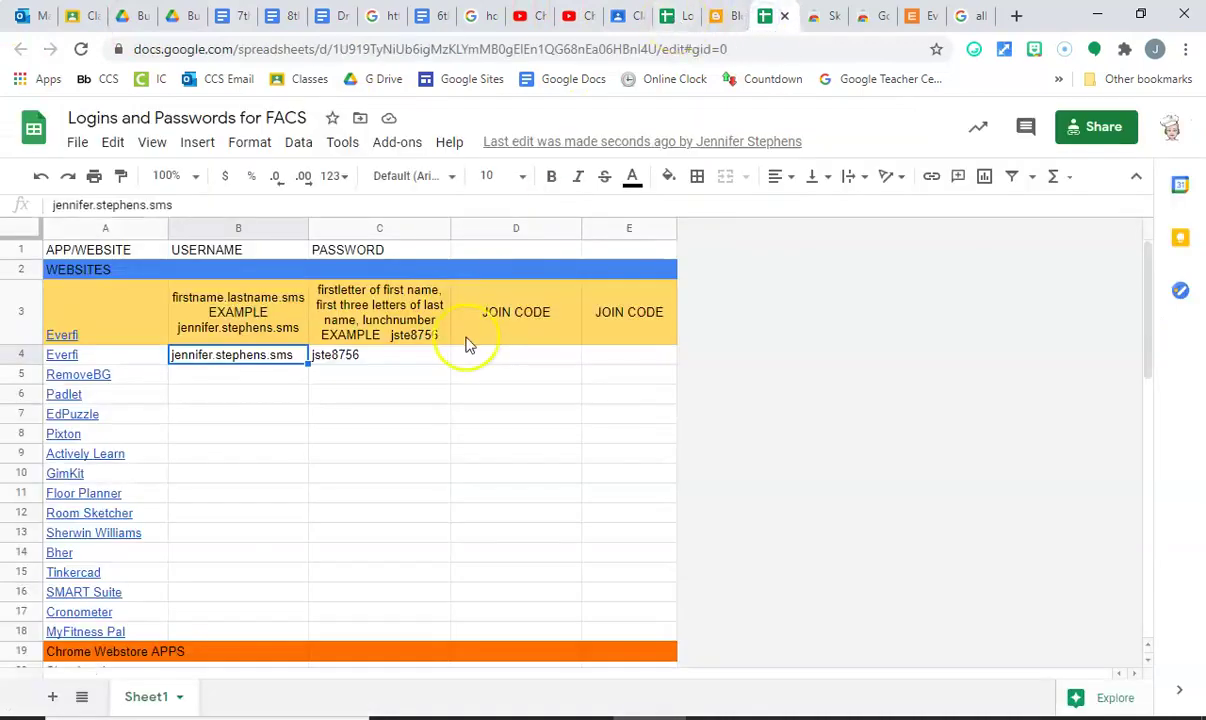
scroll(374, 423, "down", 5)
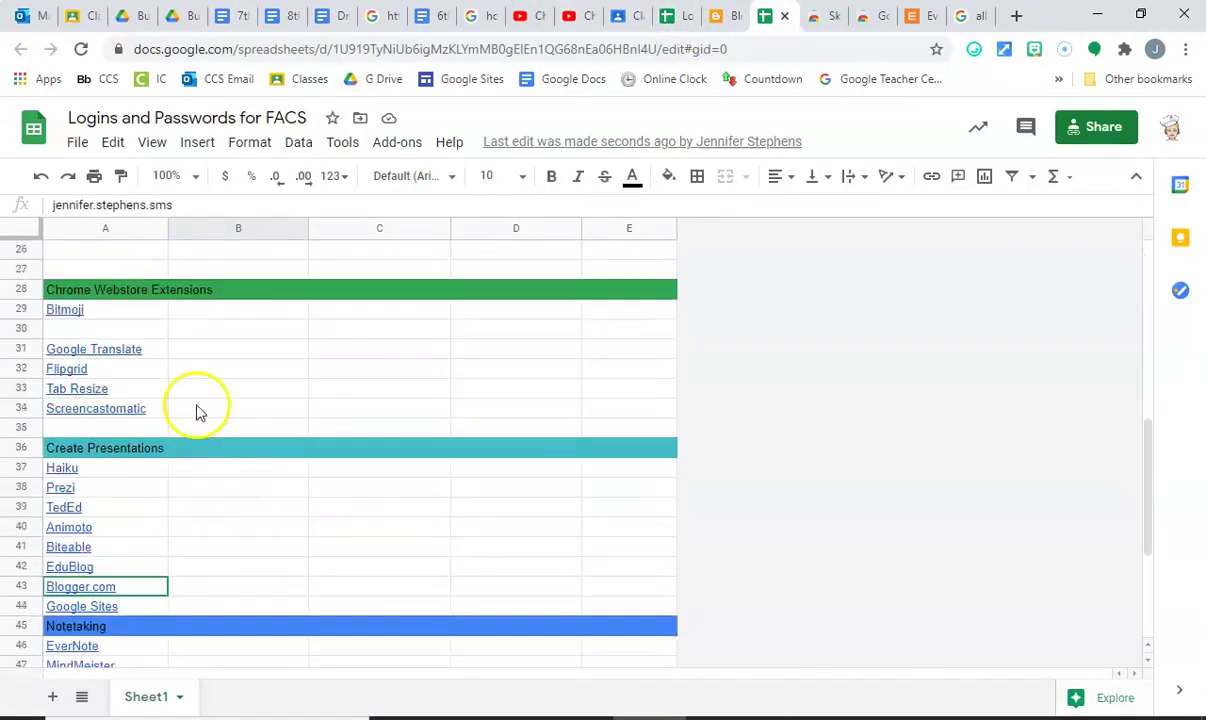
scroll(197, 411, "down", 3)
scroll(363, 417, "up", 2)
scroll(363, 417, "up", 6)
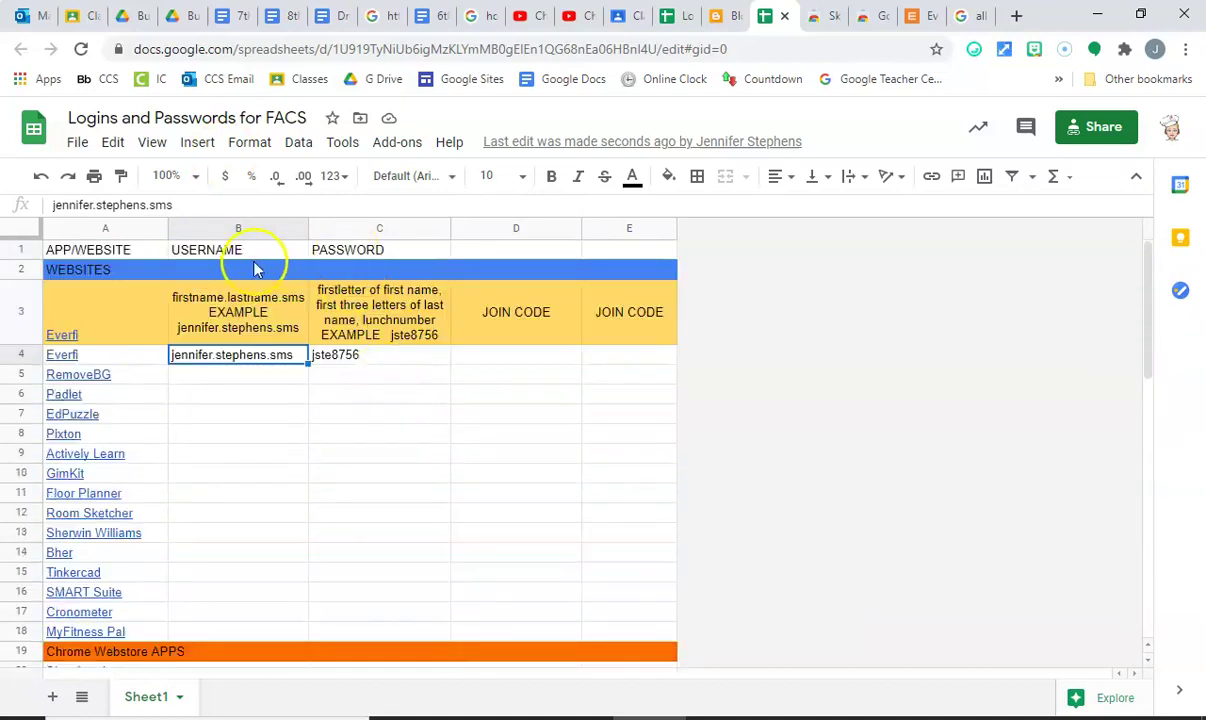
scroll(331, 398, "down", 4)
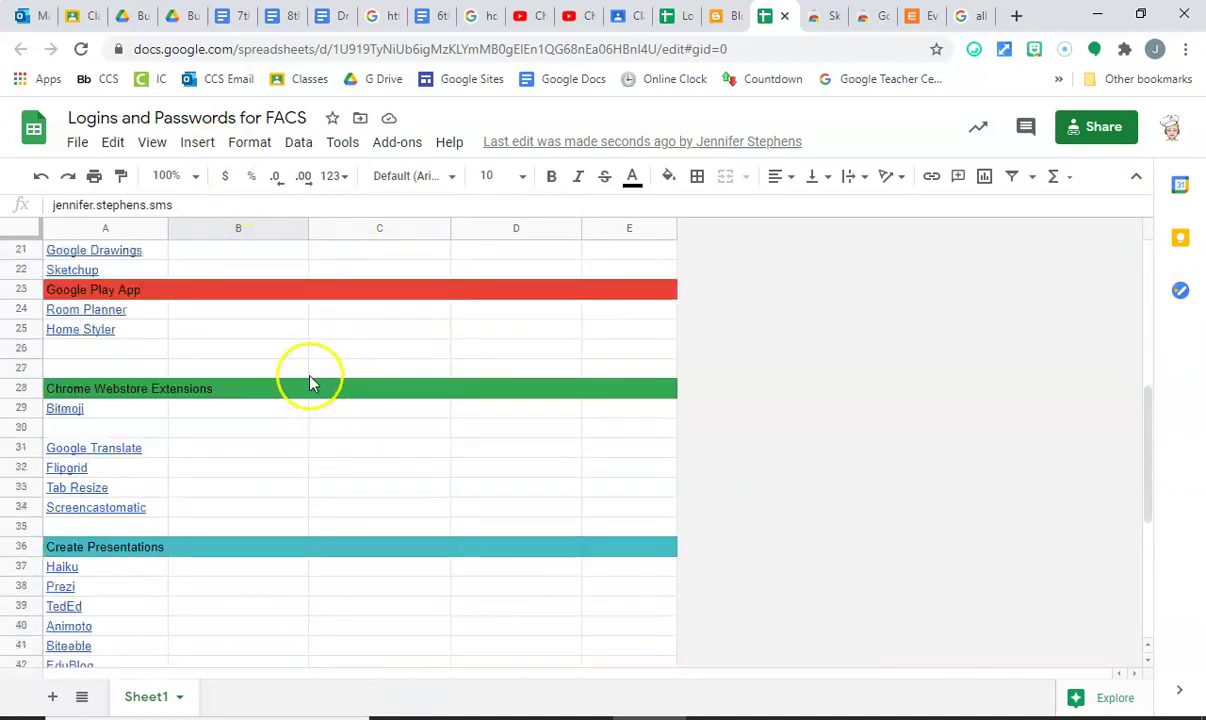
scroll(310, 383, "down", 2)
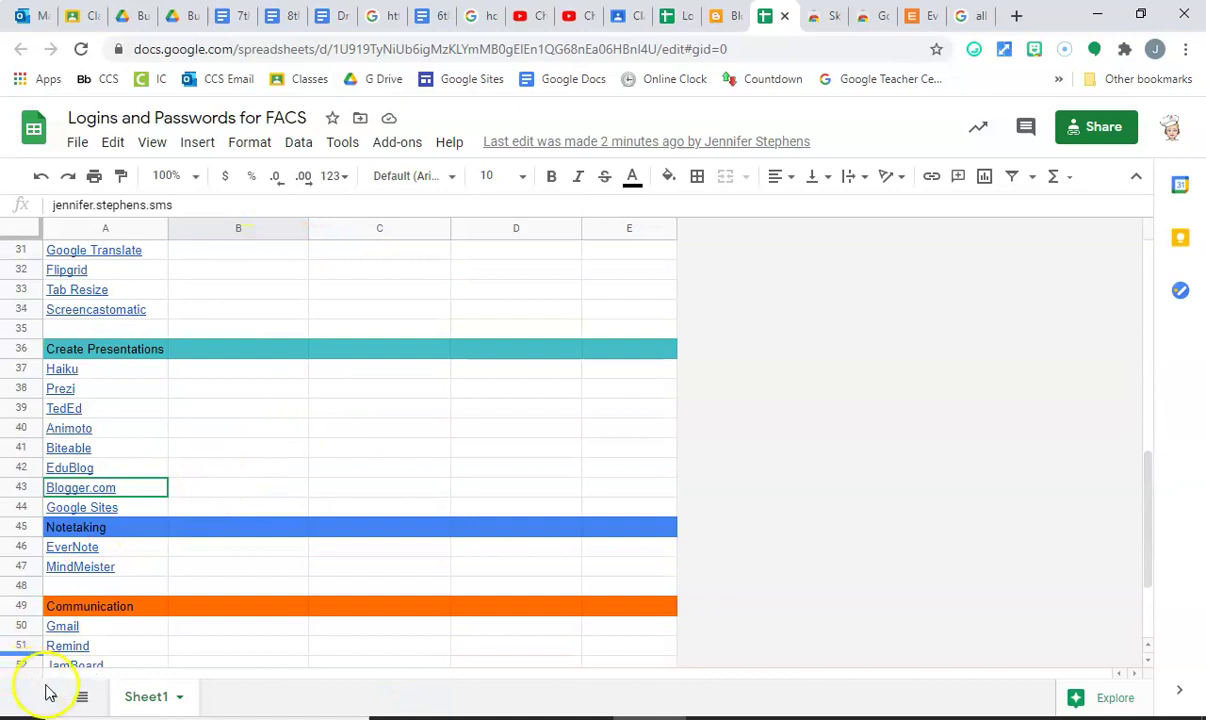